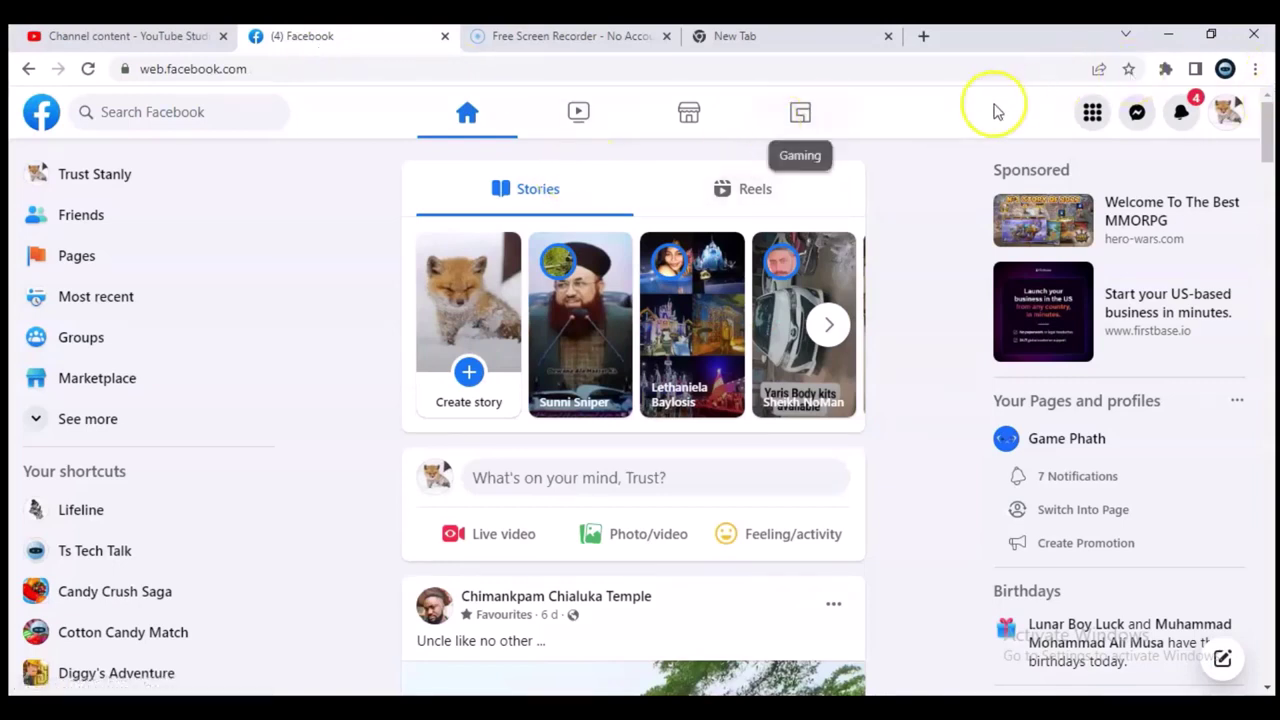
Open Pages from the account menu and scroll to Lifeline under Classic Pages
click(1220, 128)
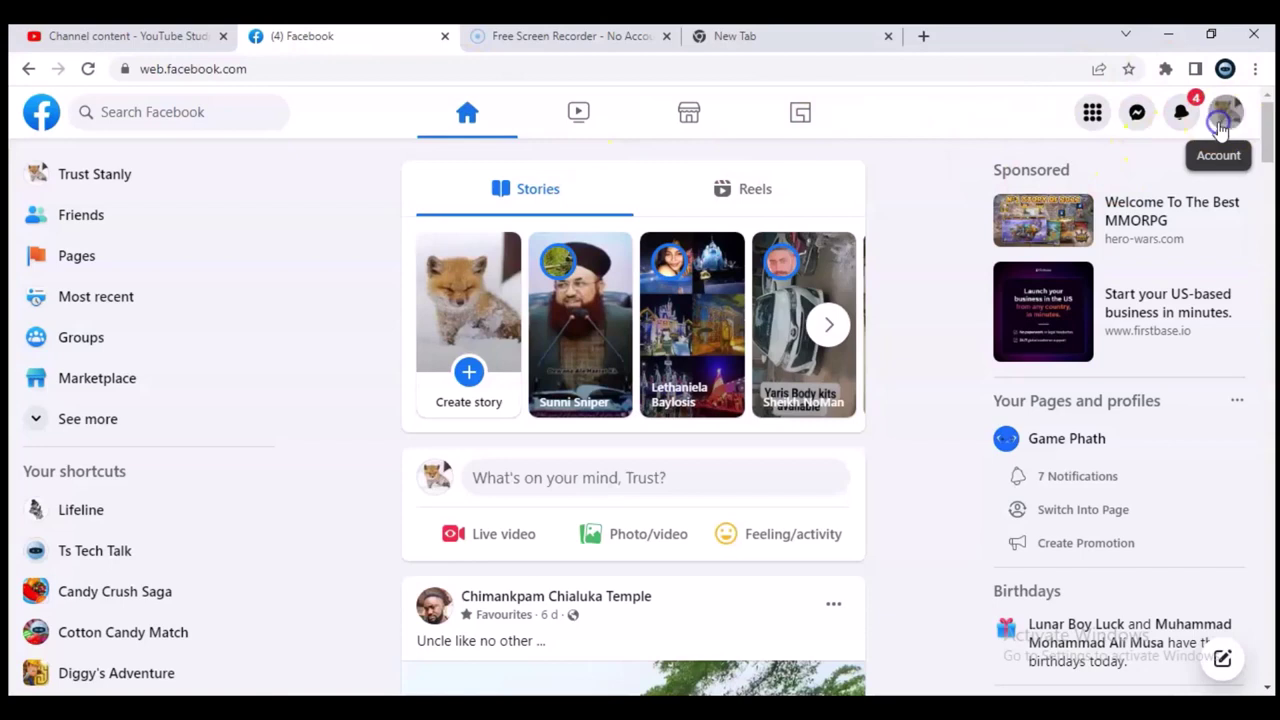
click(57, 257)
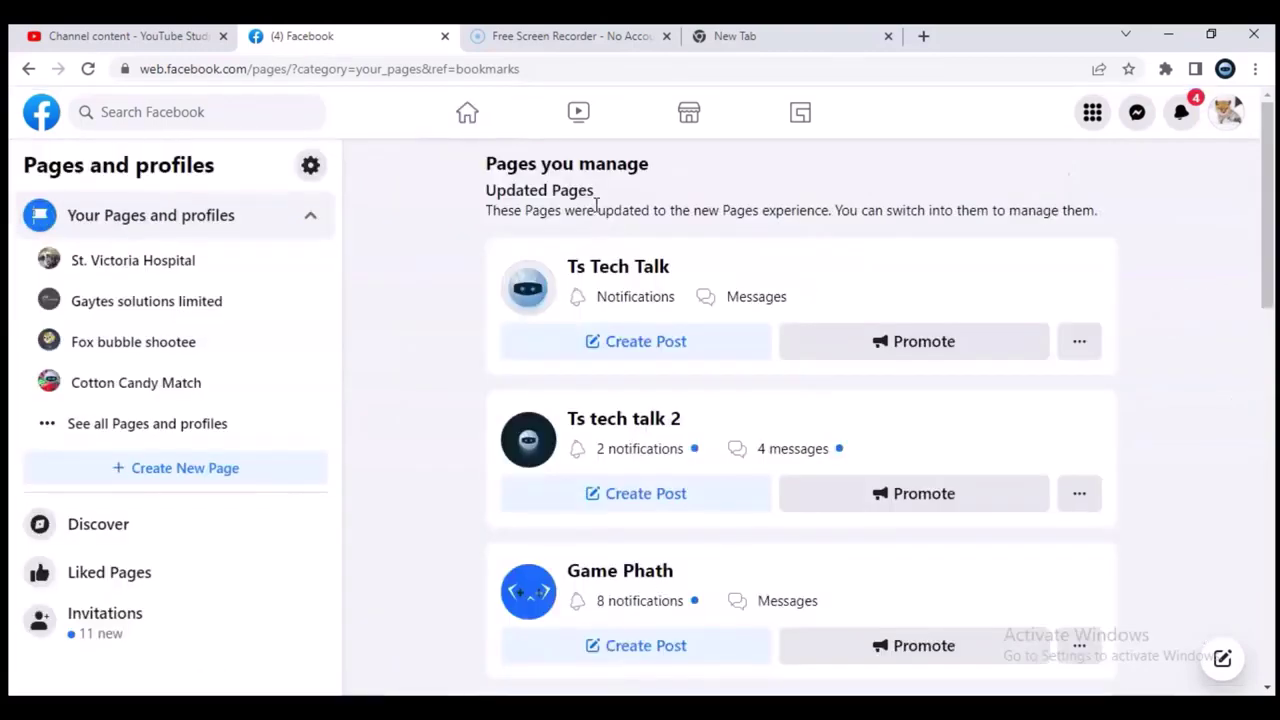
click(1271, 648)
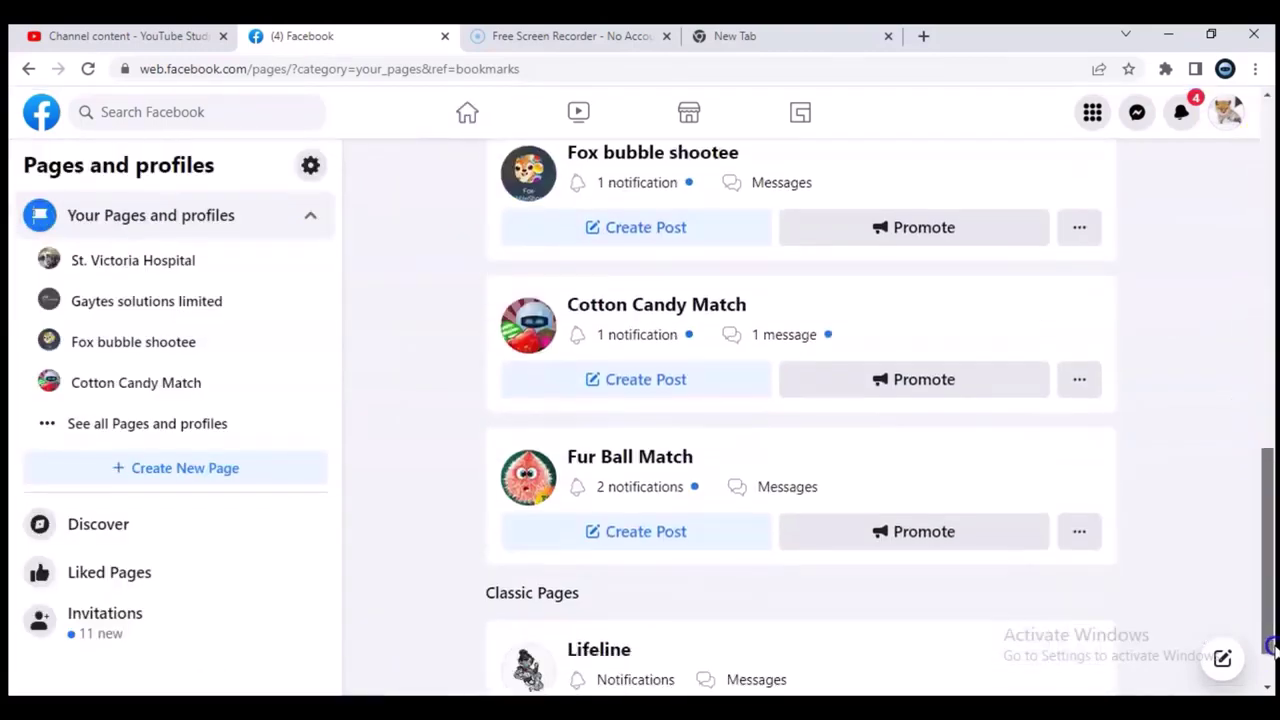
click(1271, 648)
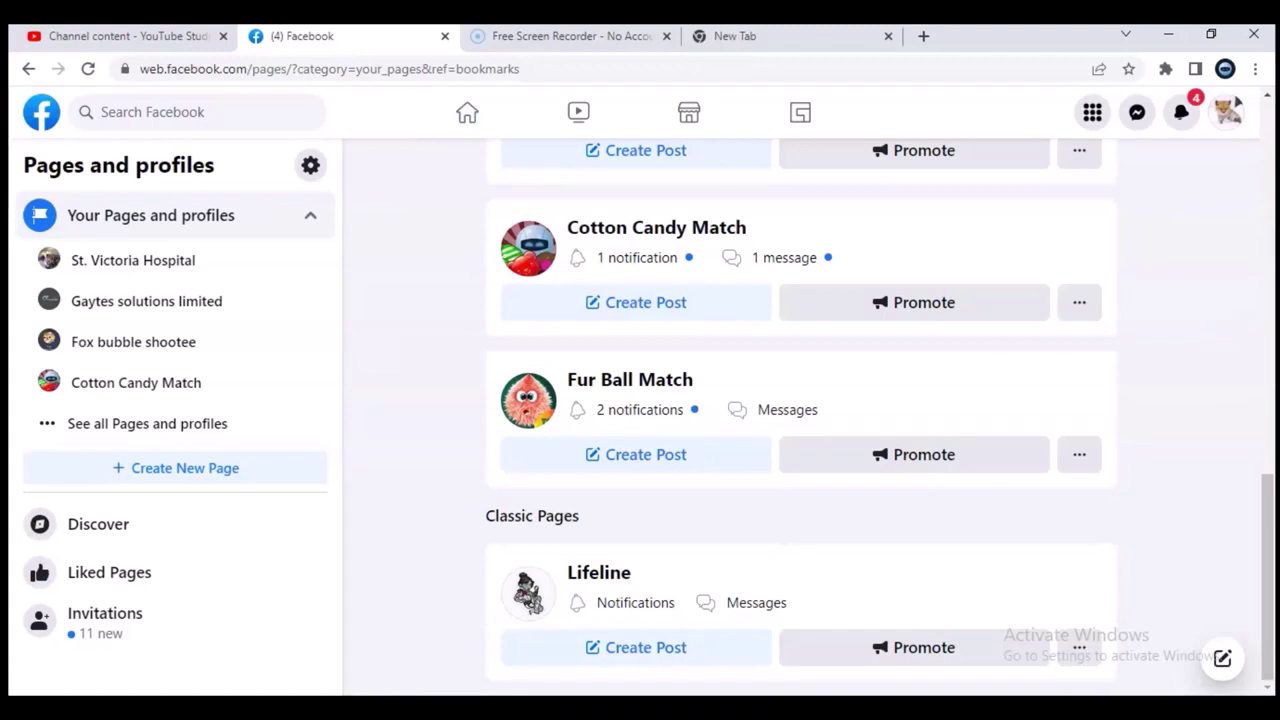
Open the Lifeline Page's Settings and scroll General down to Download Page, Merge Pages and Remove Page
click(597, 576)
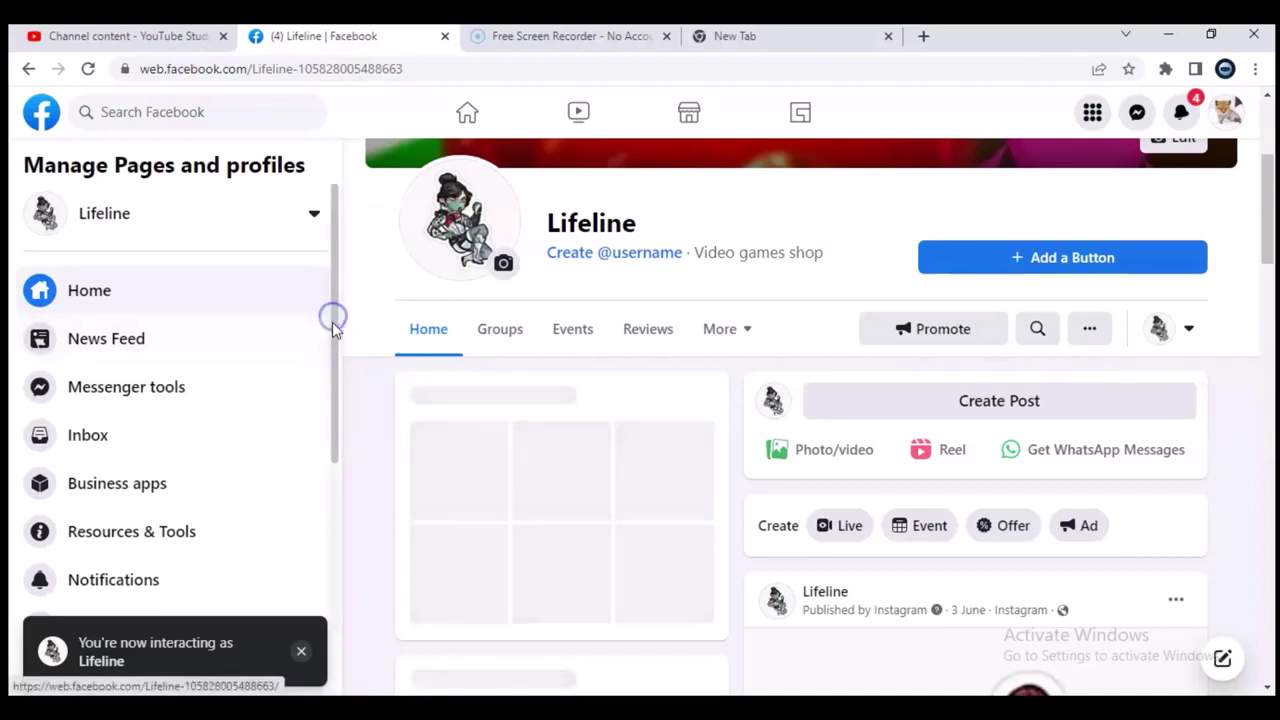
drag(336, 390, 337, 509)
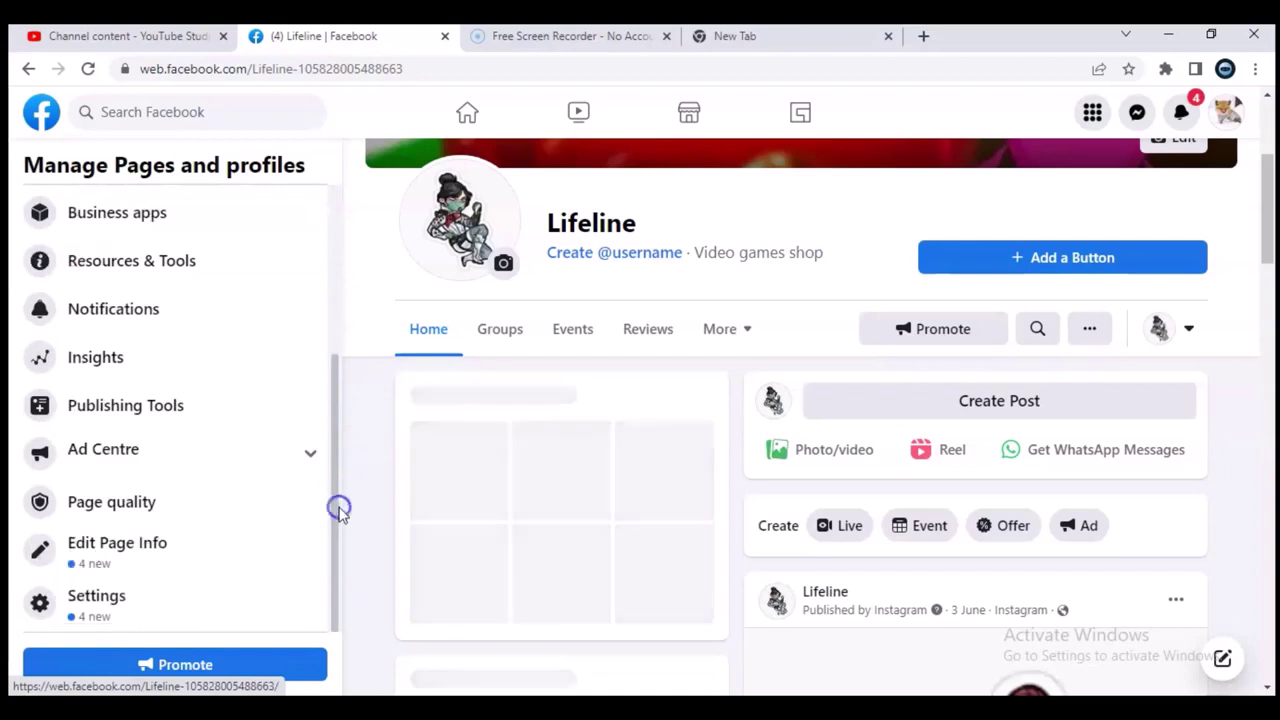
click(94, 598)
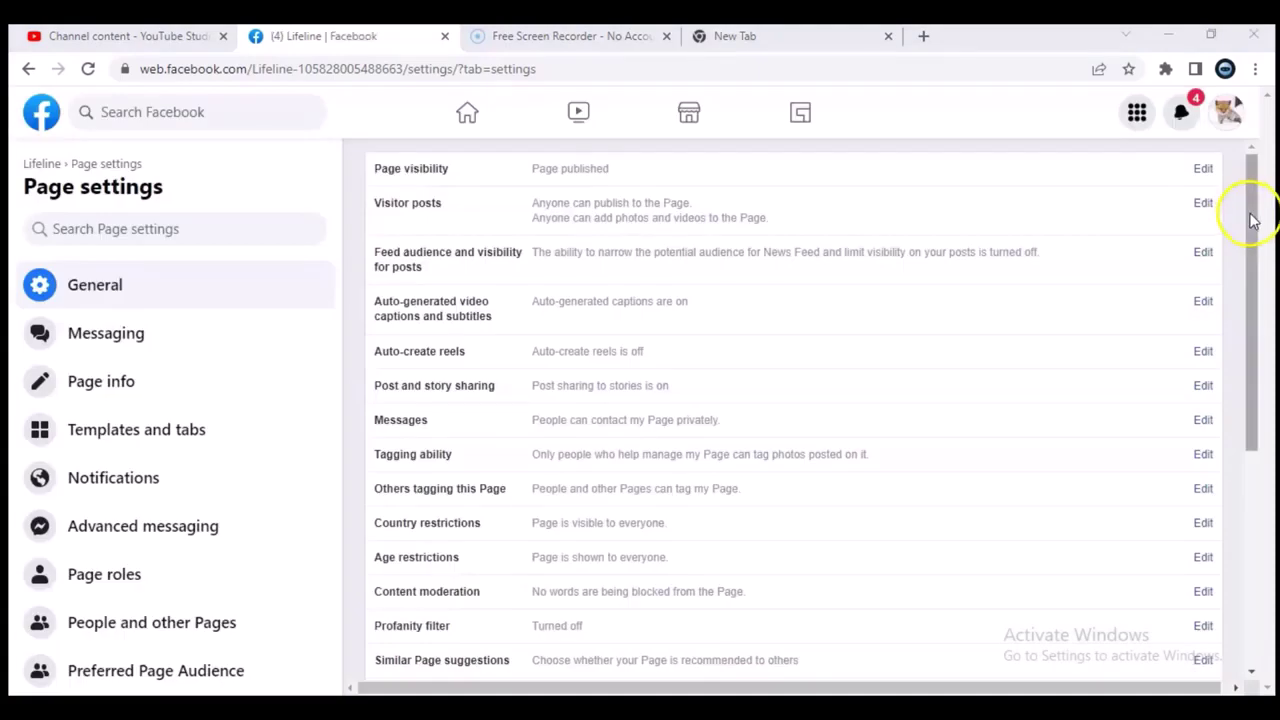
drag(1253, 220, 1248, 462)
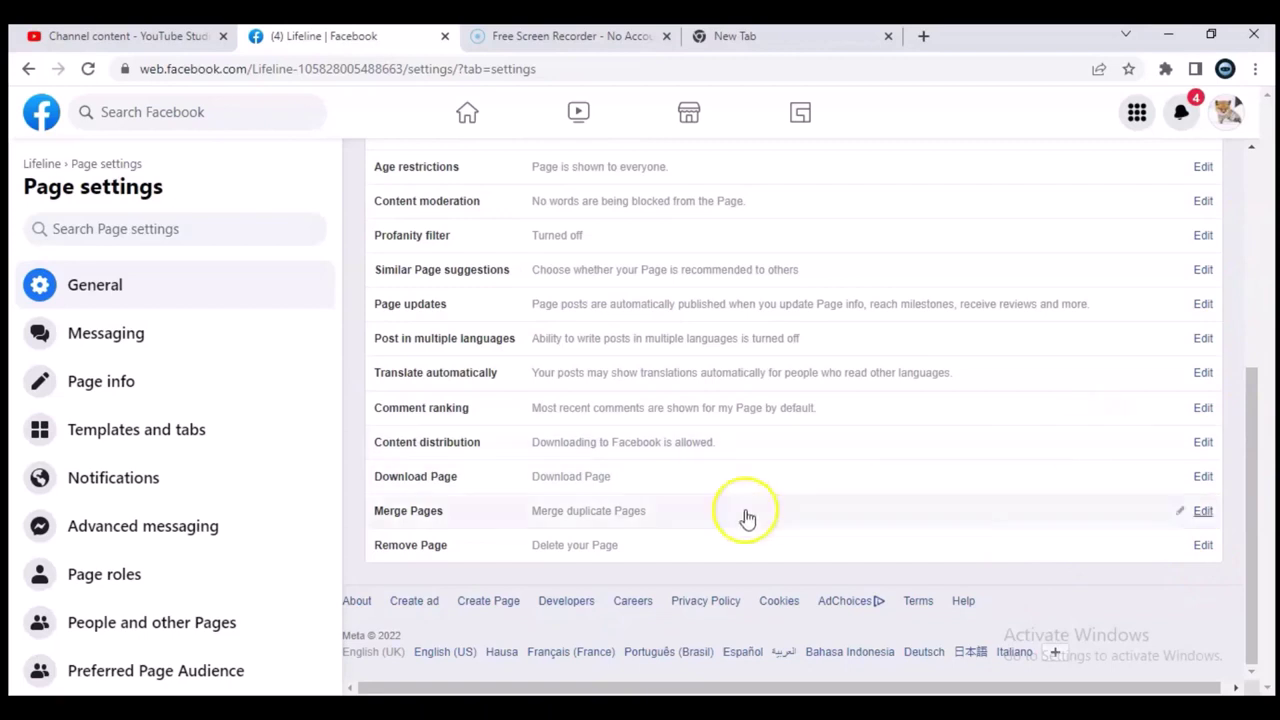
Expand Lifeline's Remove Page row, then return to the Facebook home news feed
click(595, 550)
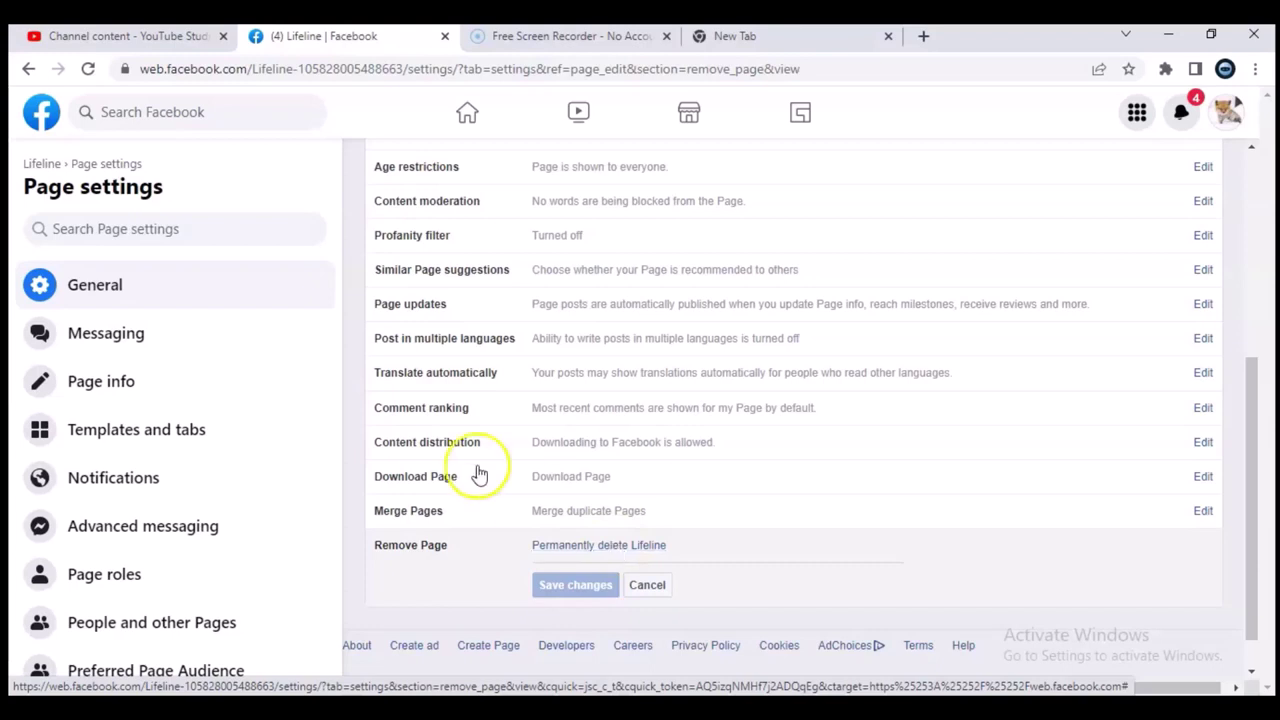
click(251, 66)
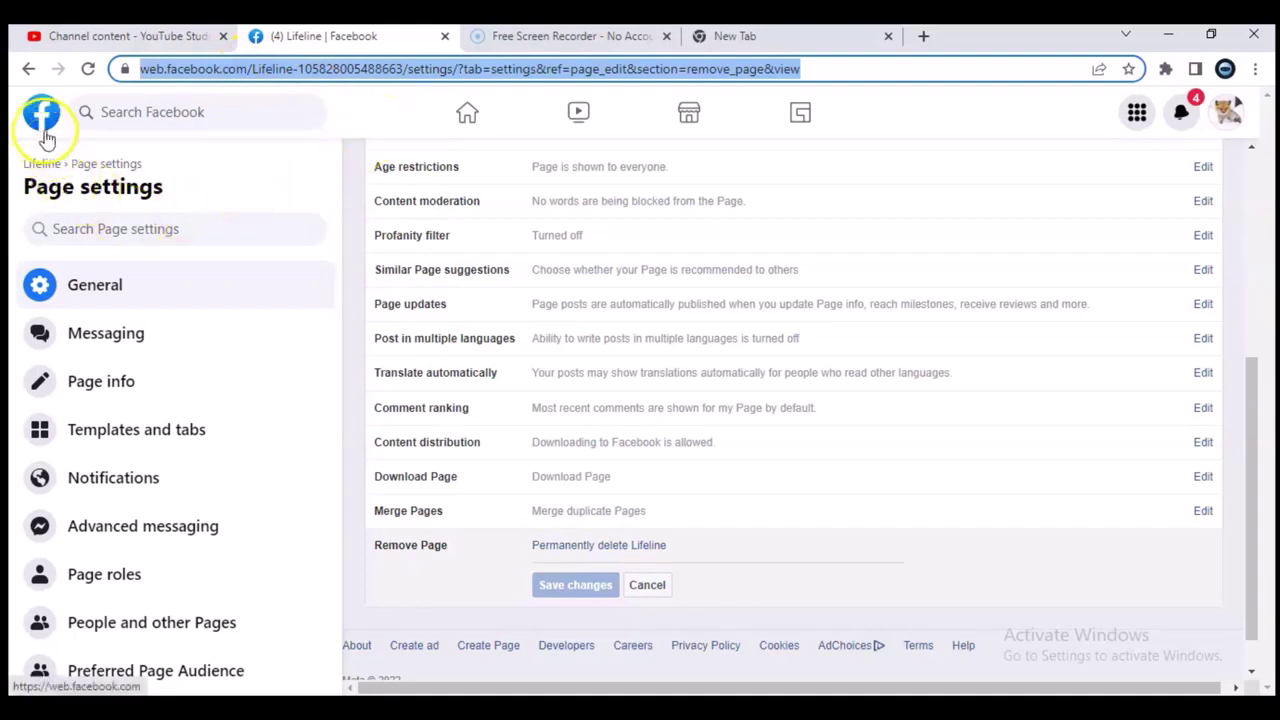
click(470, 112)
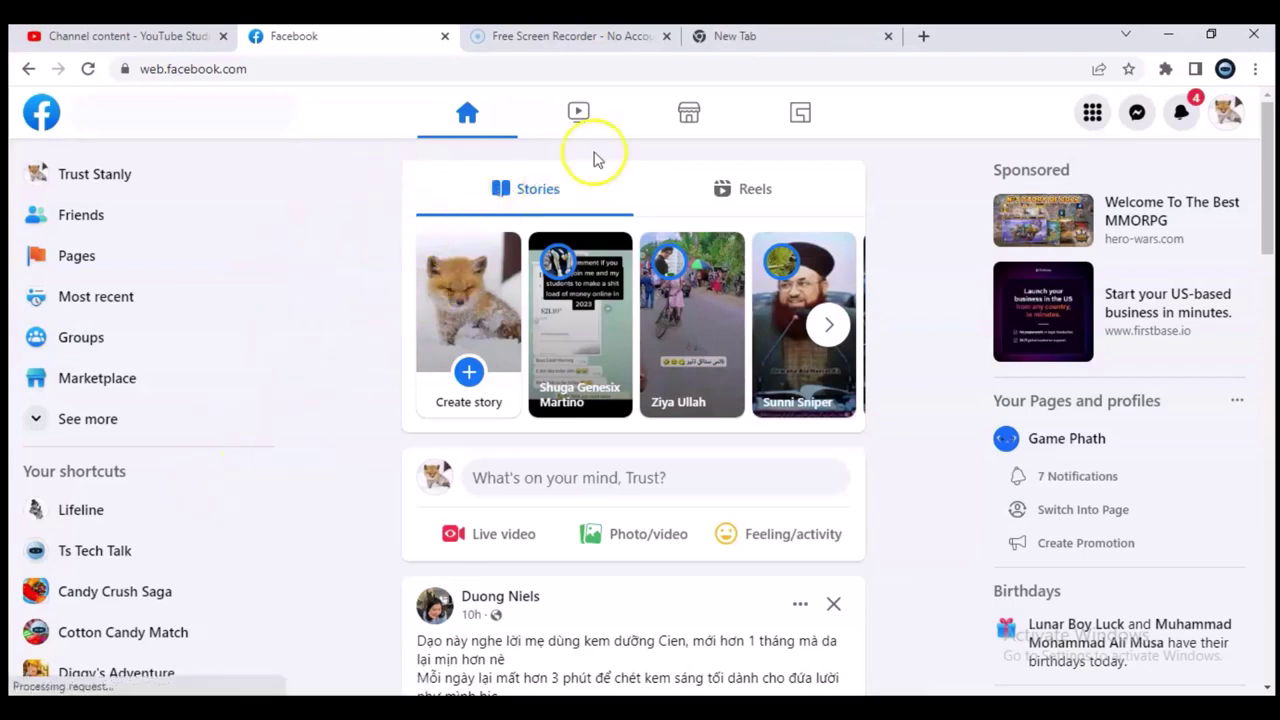
In the new tab, enter 'bu' and go to the Business Manager suggestion
click(826, 37)
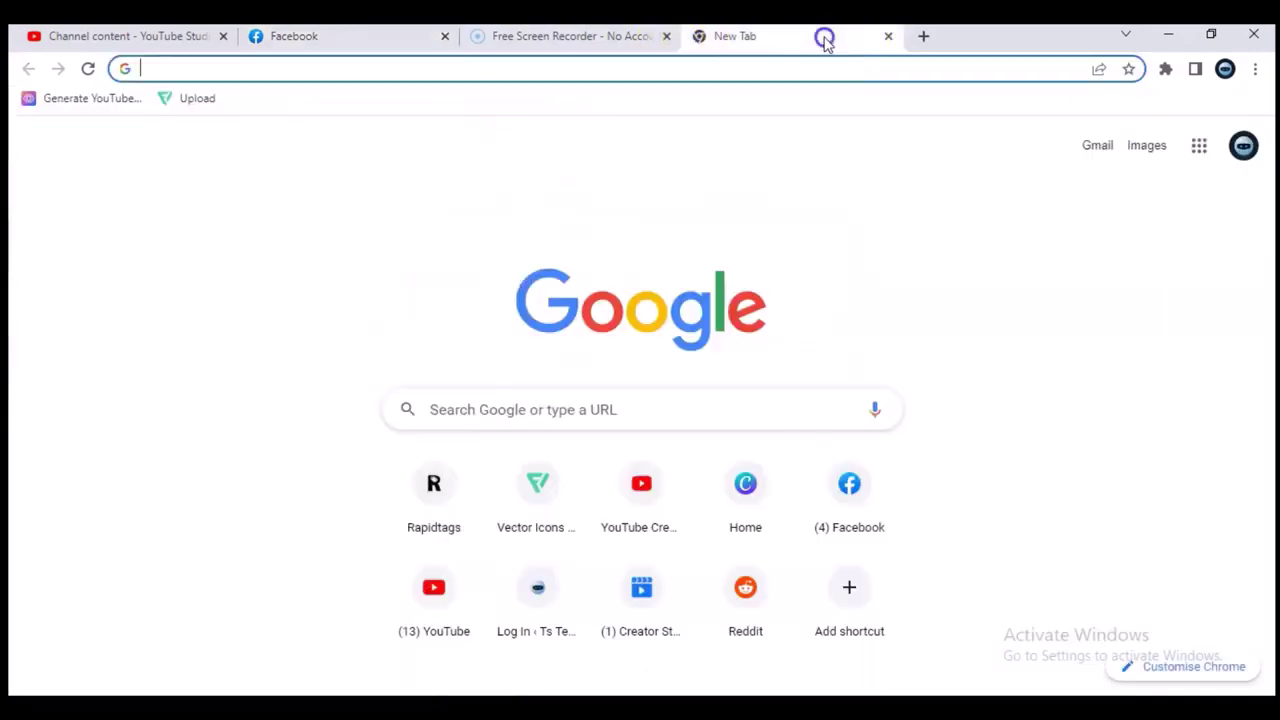
text(bui)
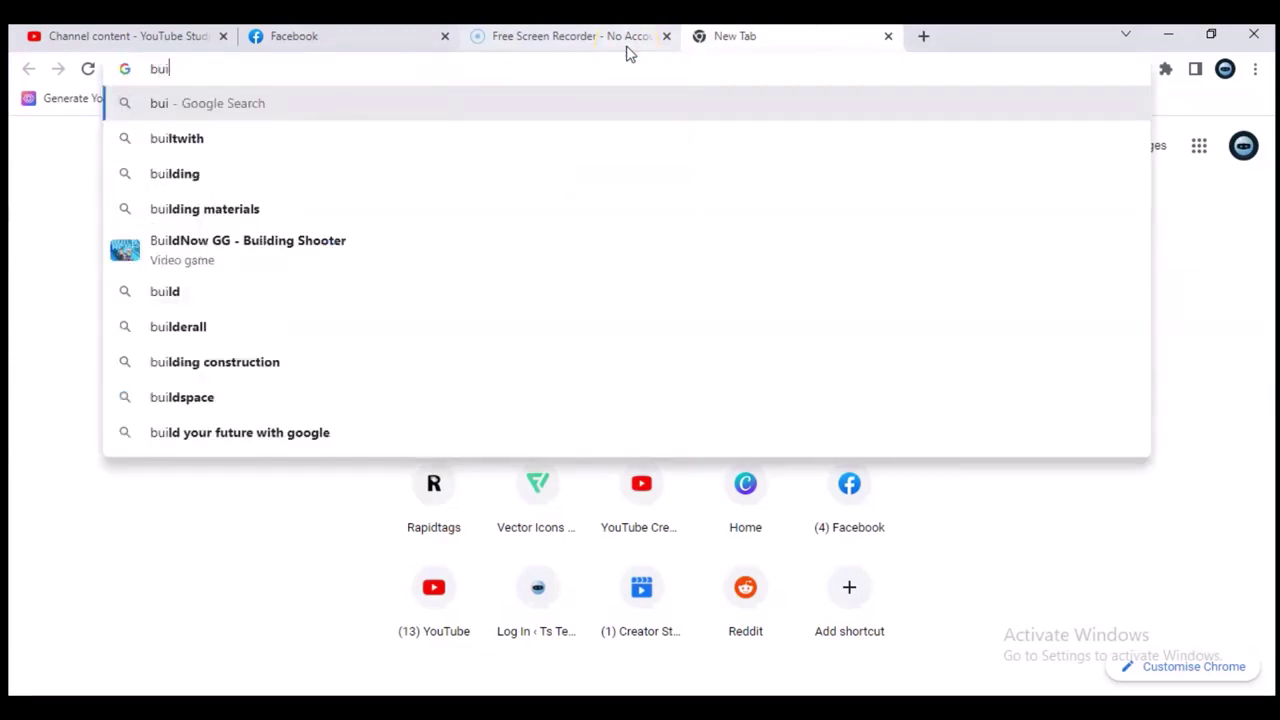
key(BackSpace)
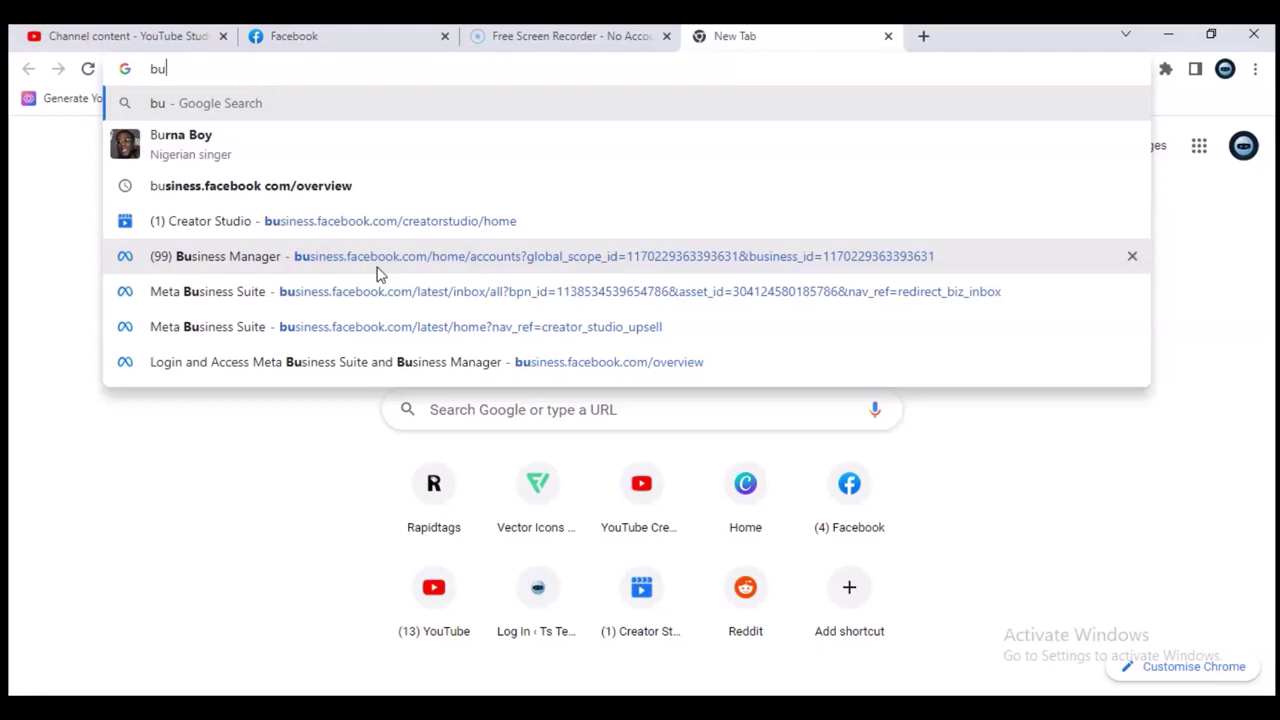
click(379, 268)
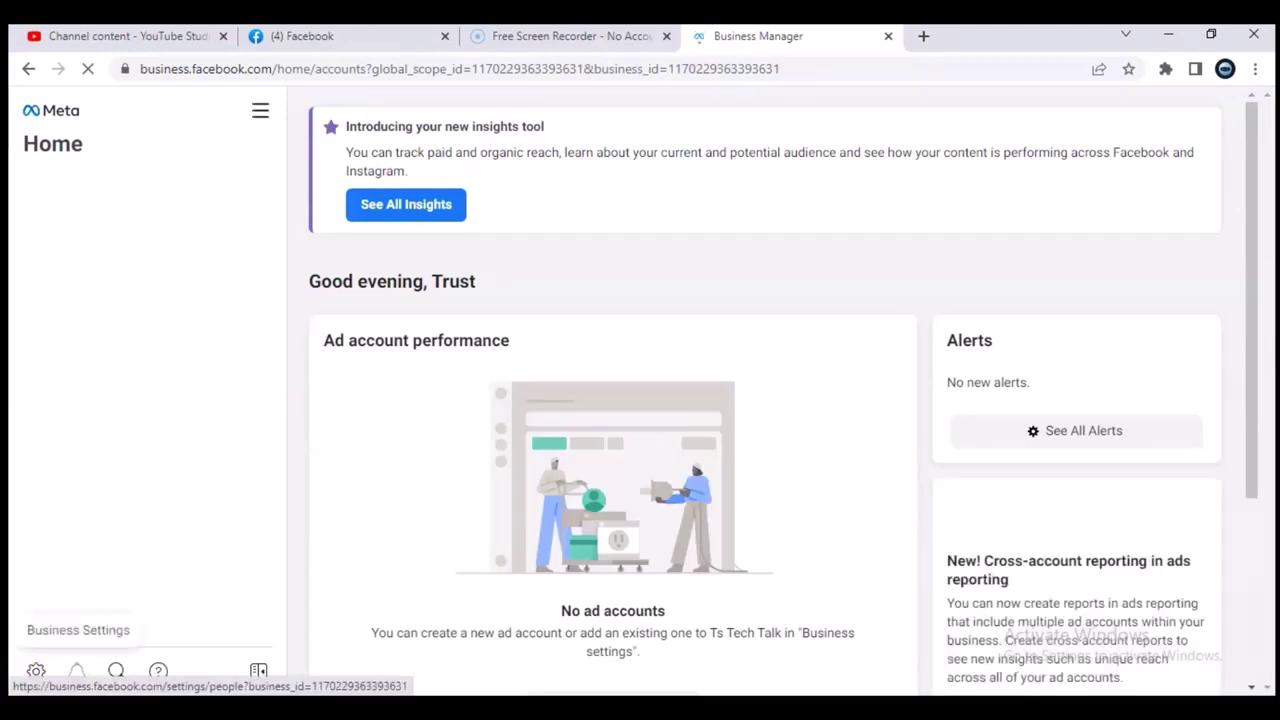
Check the business account list, then choose Page posts from All tools in Business Manager
click(144, 192)
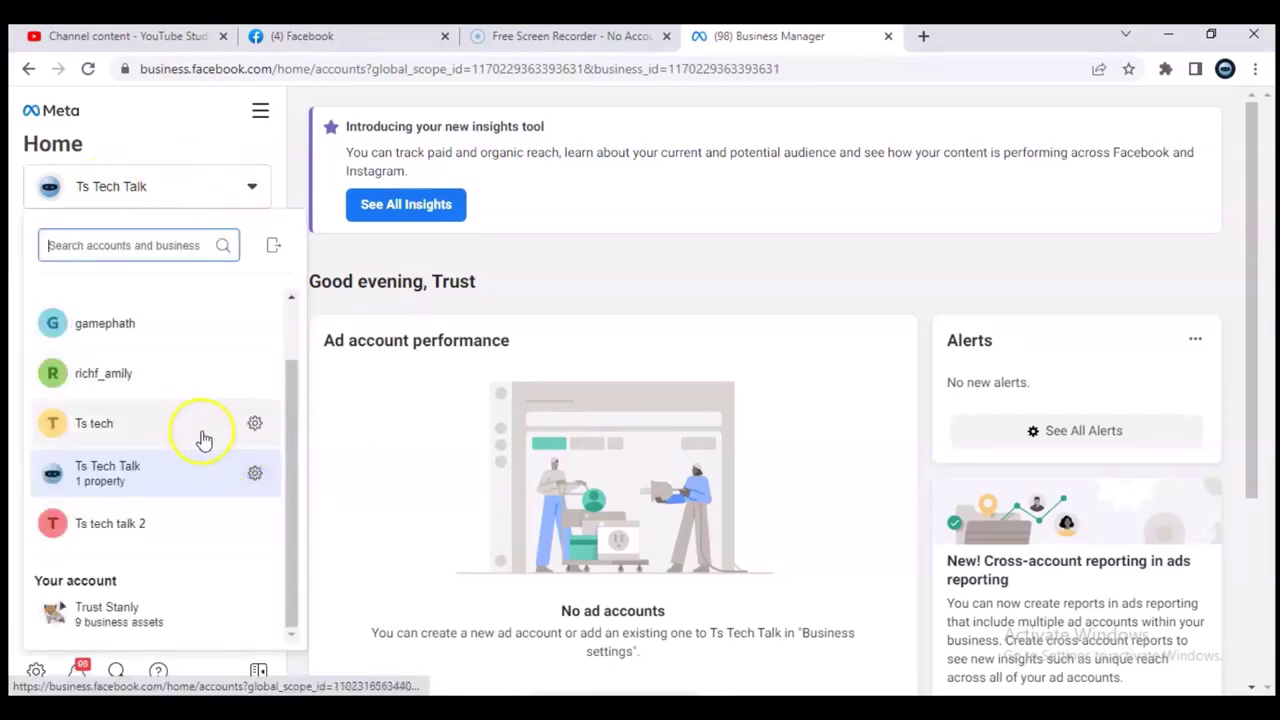
mouse_move(293, 390)
mouse_down()
mouse_move(297, 290)
mouse_move(298, 410)
mouse_up()
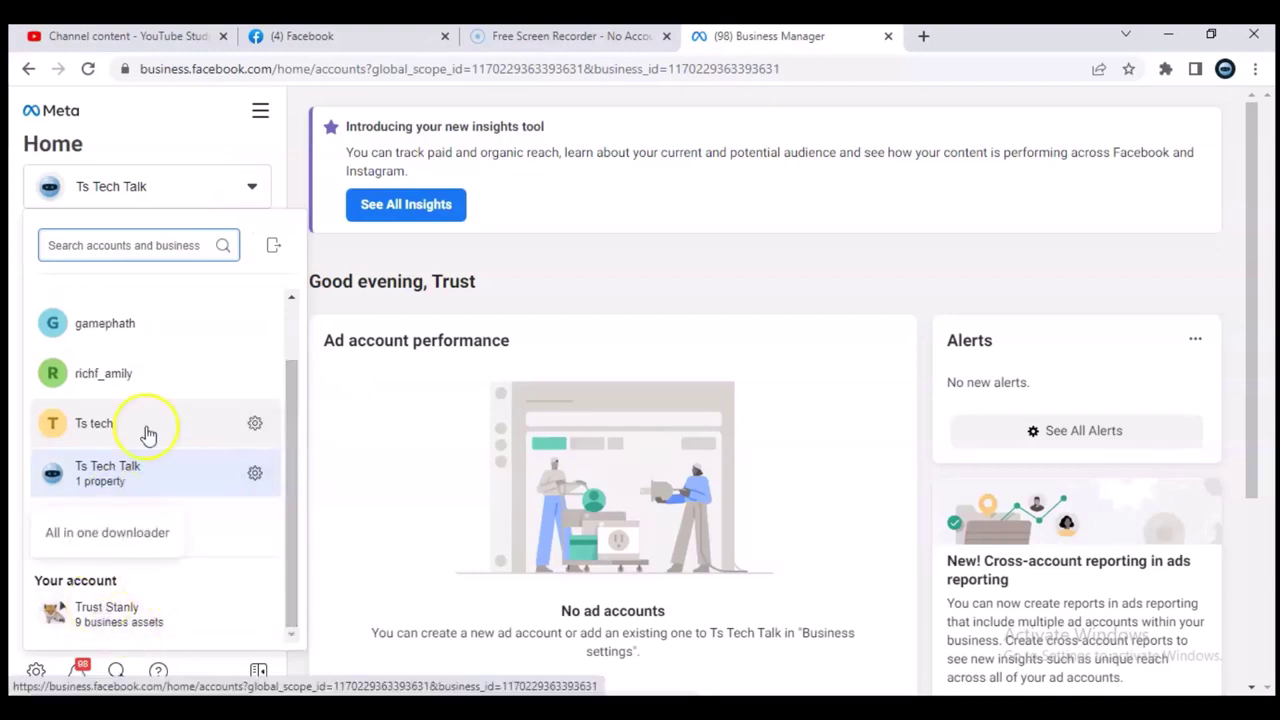
click(258, 128)
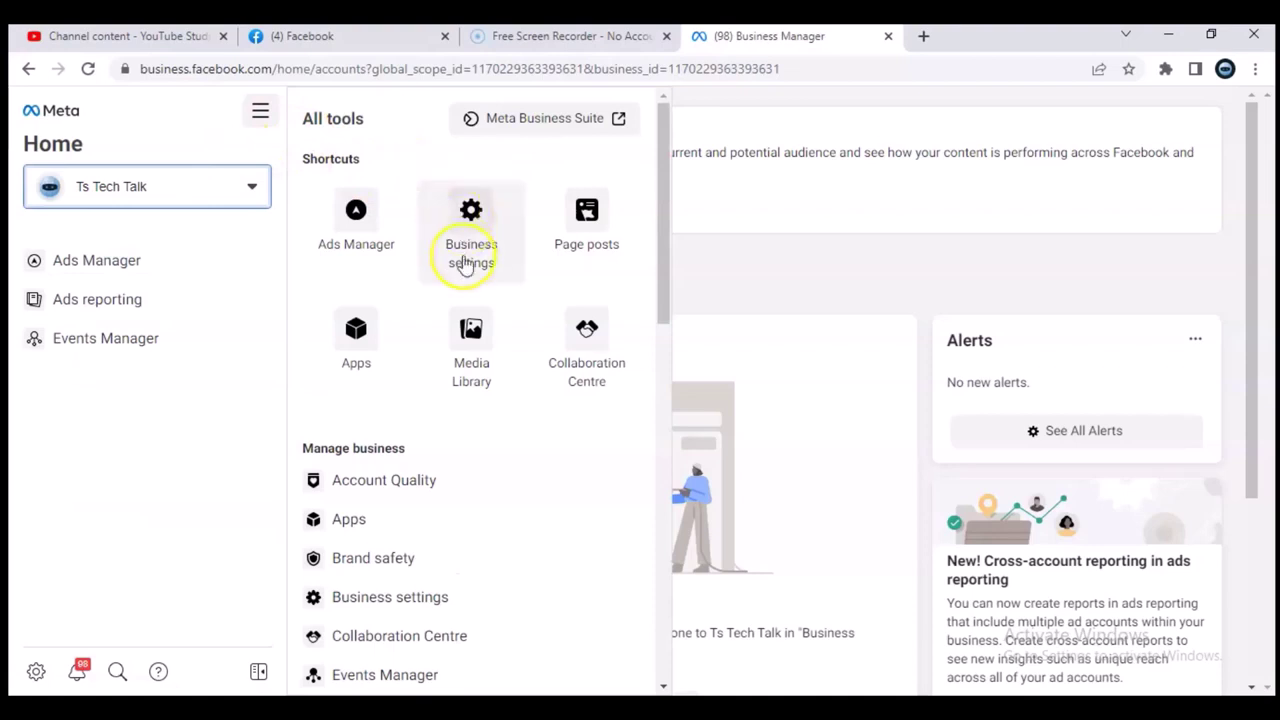
click(572, 226)
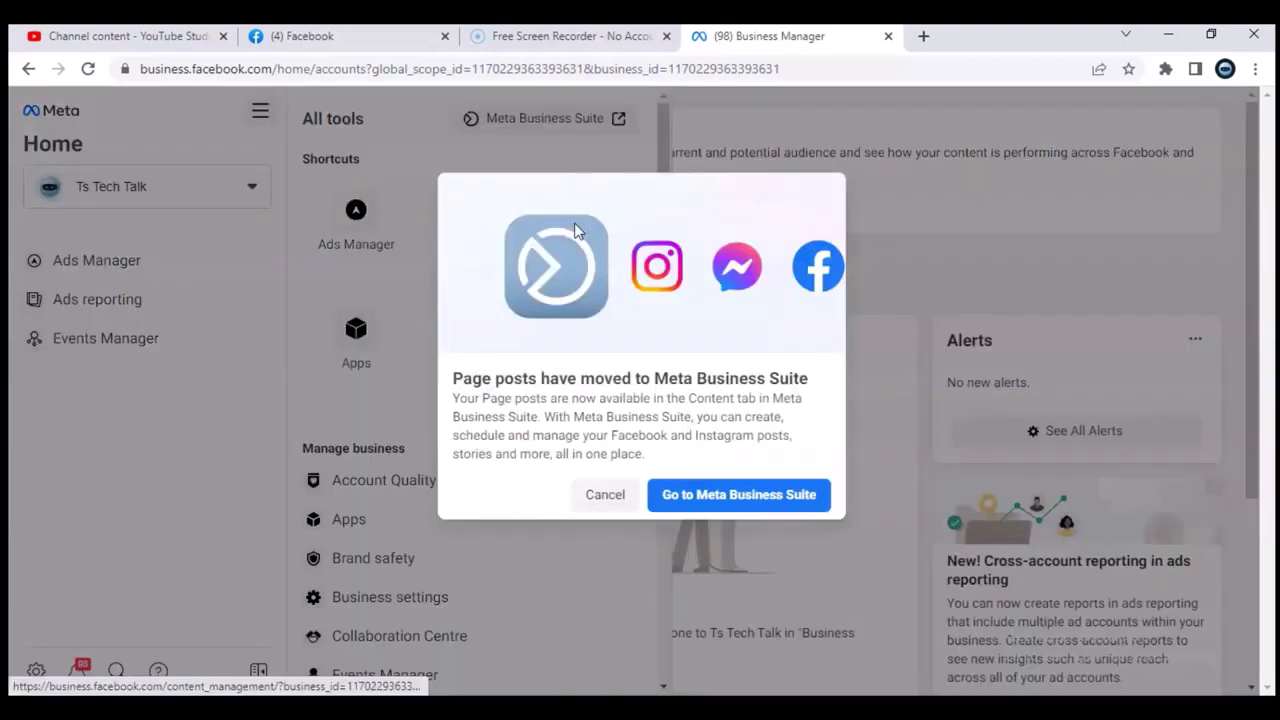
Continue to Meta Business Suite and switch to the Lifeline Page via See all 10 assets
click(705, 495)
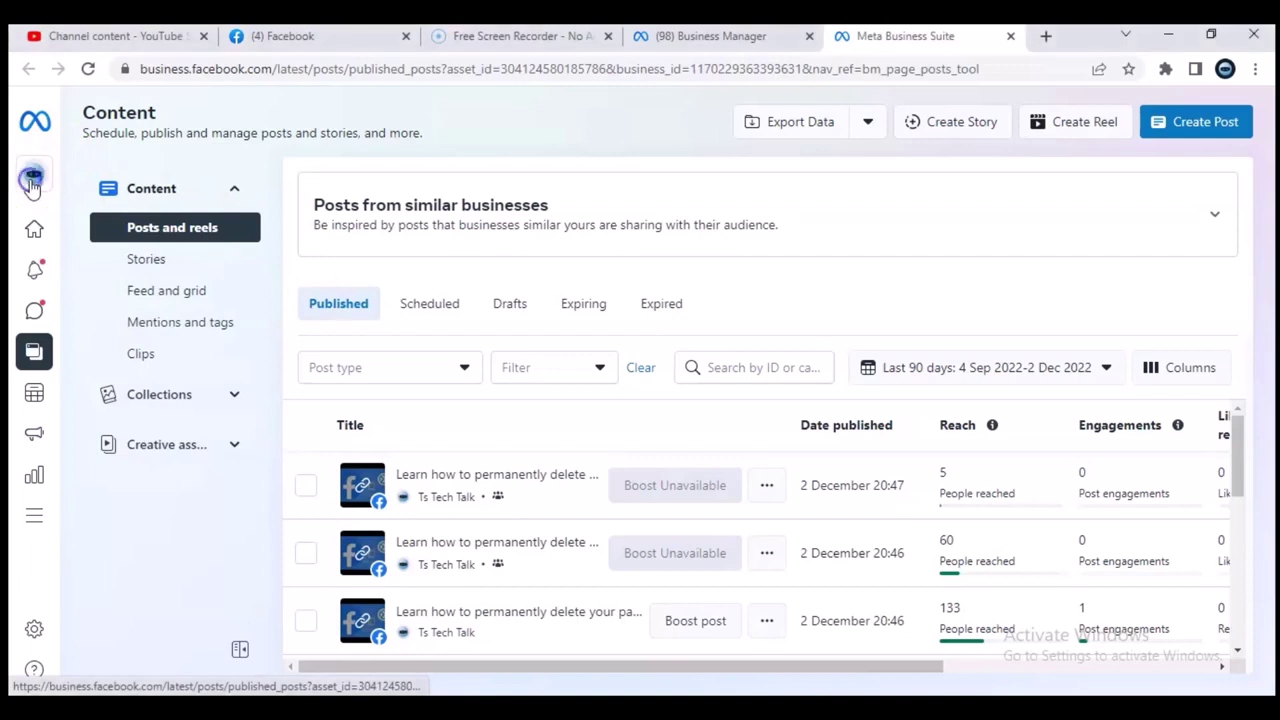
mouse_move(33, 185)
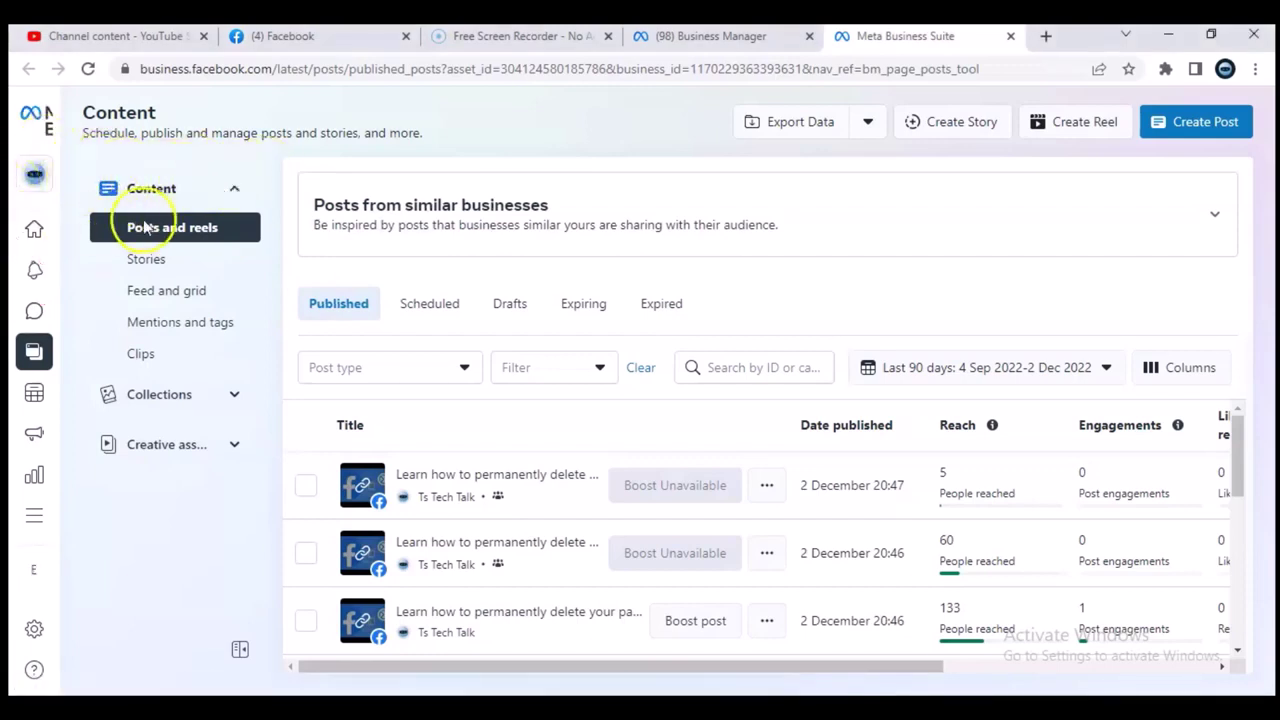
click(45, 178)
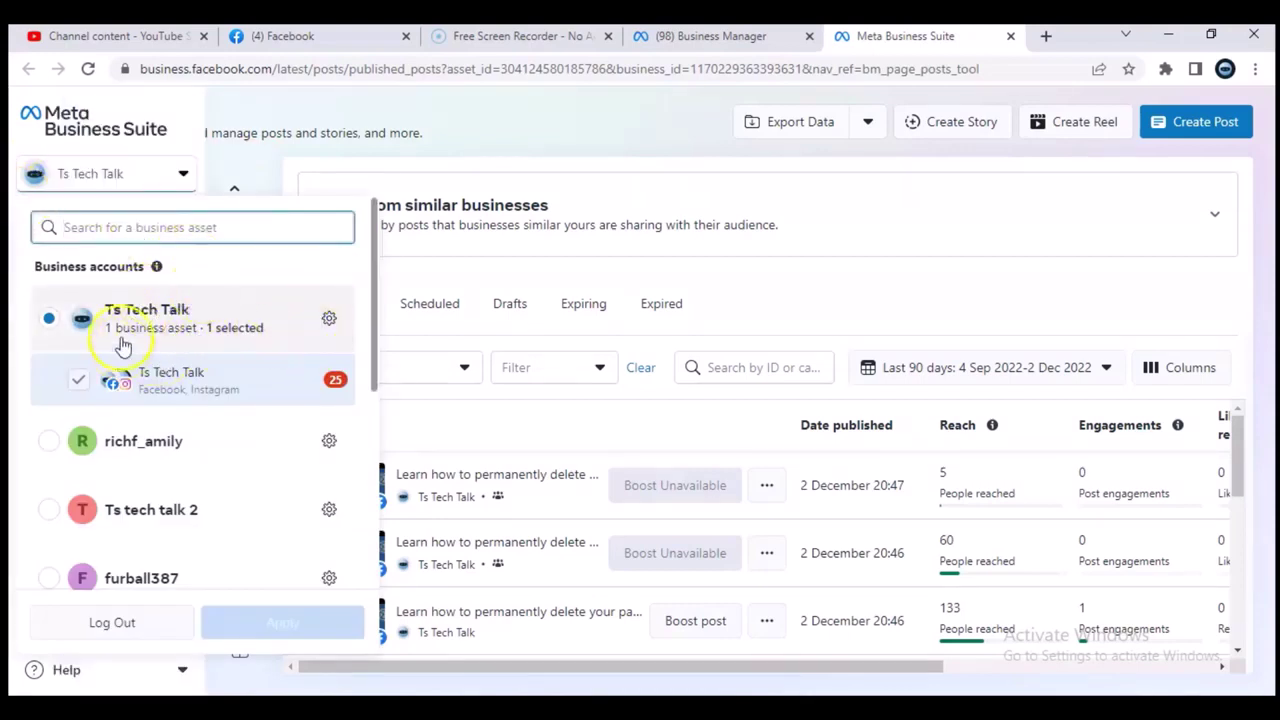
drag(375, 268, 341, 494)
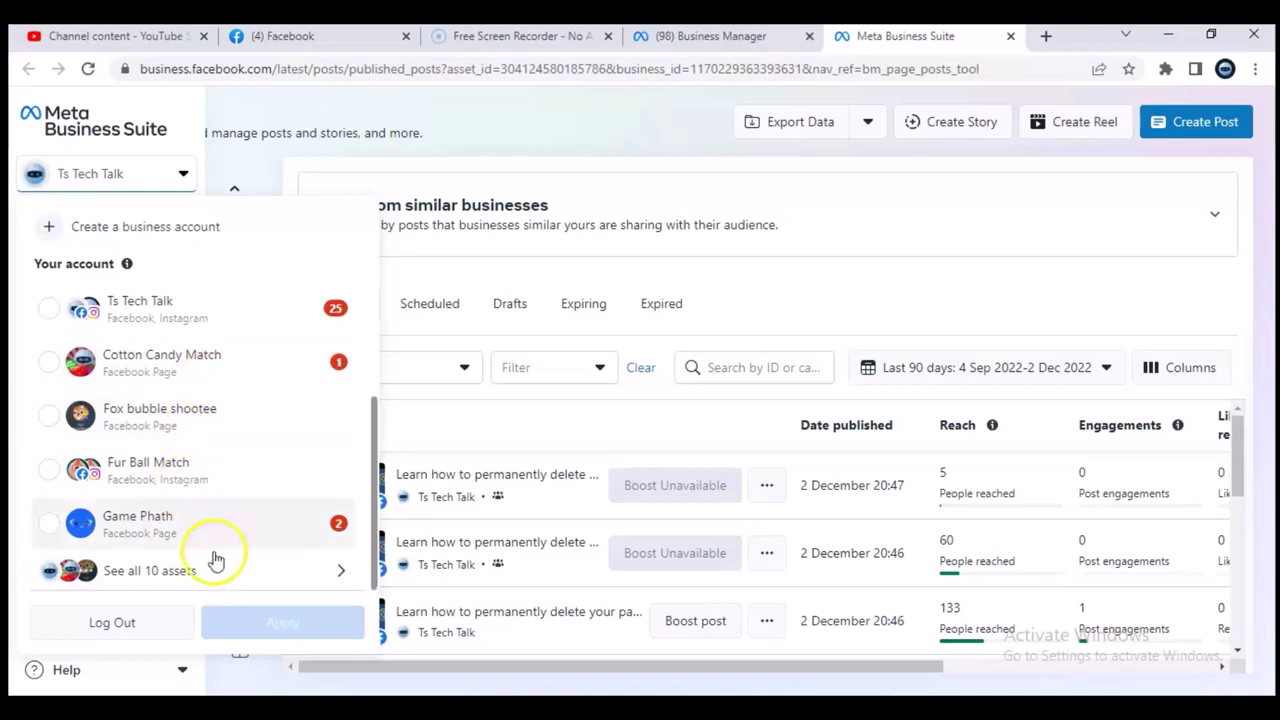
click(174, 578)
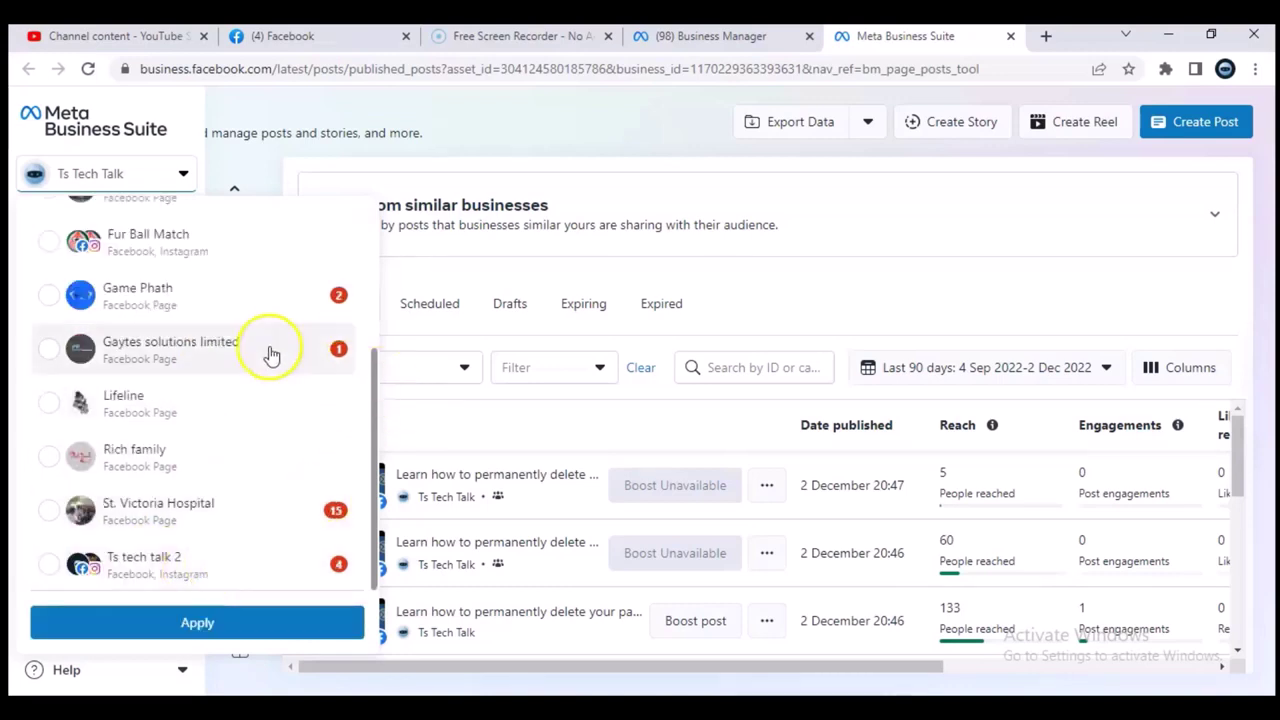
click(138, 405)
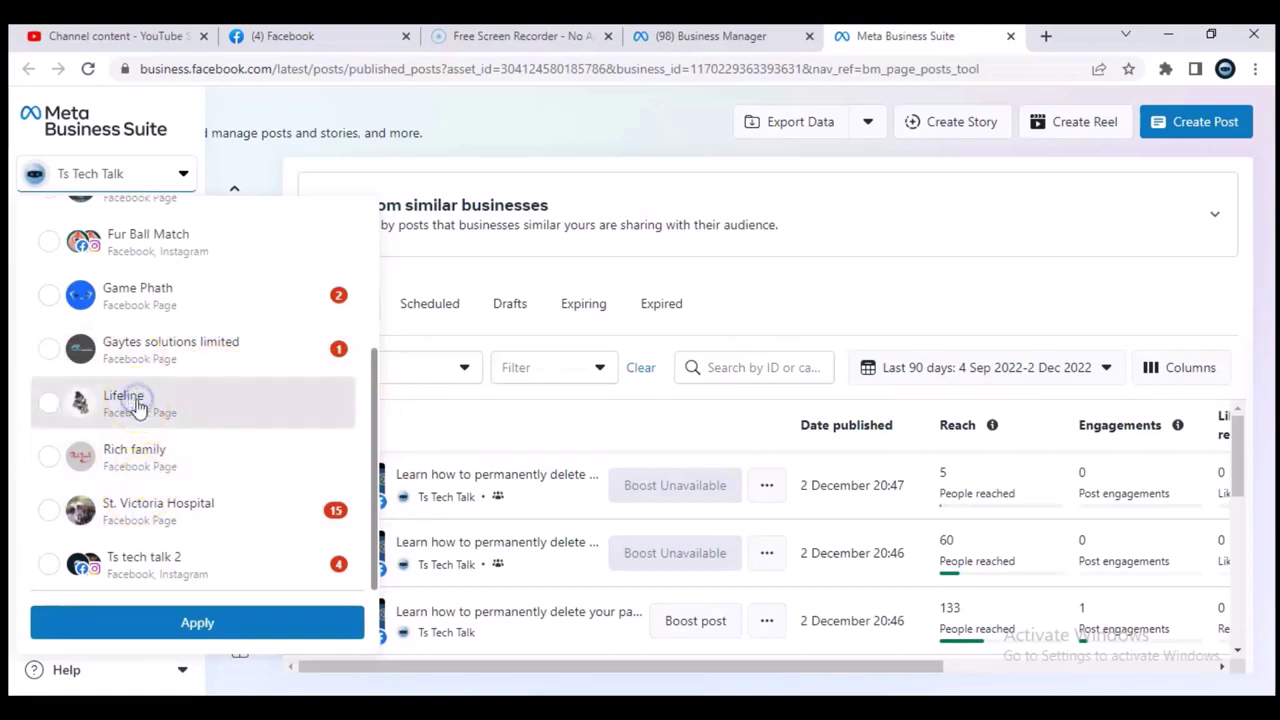
click(48, 403)
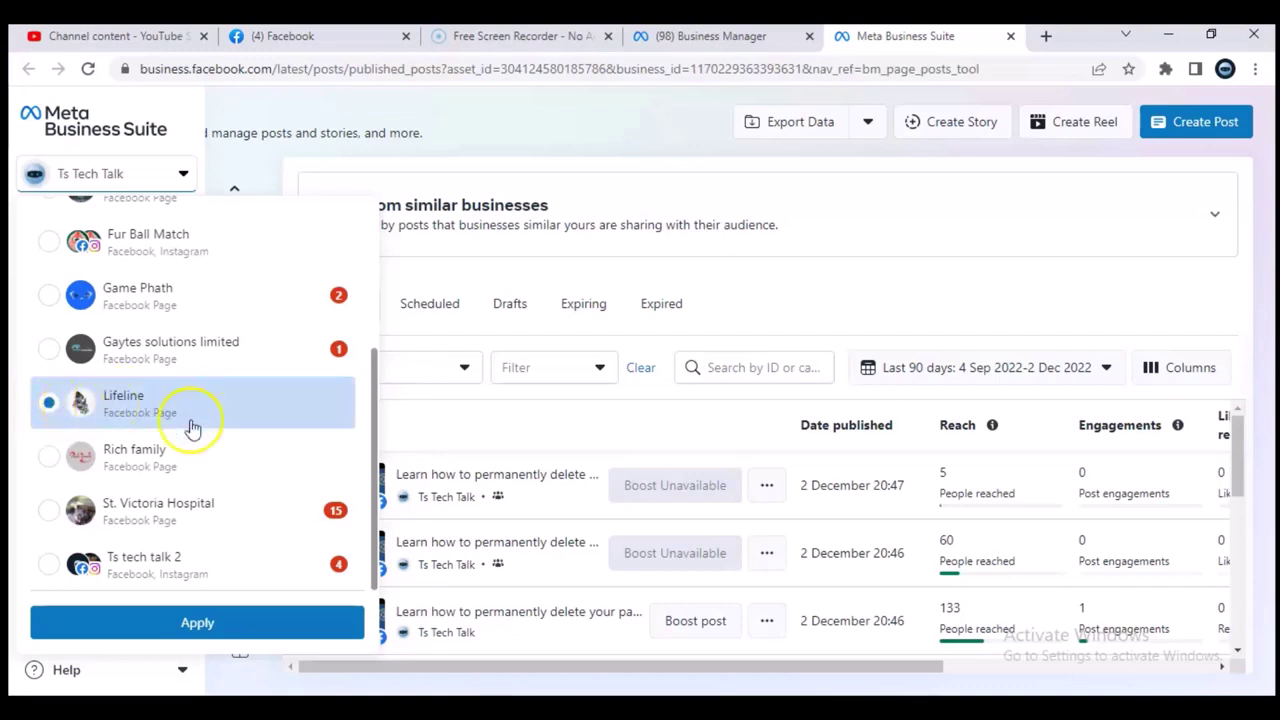
click(178, 621)
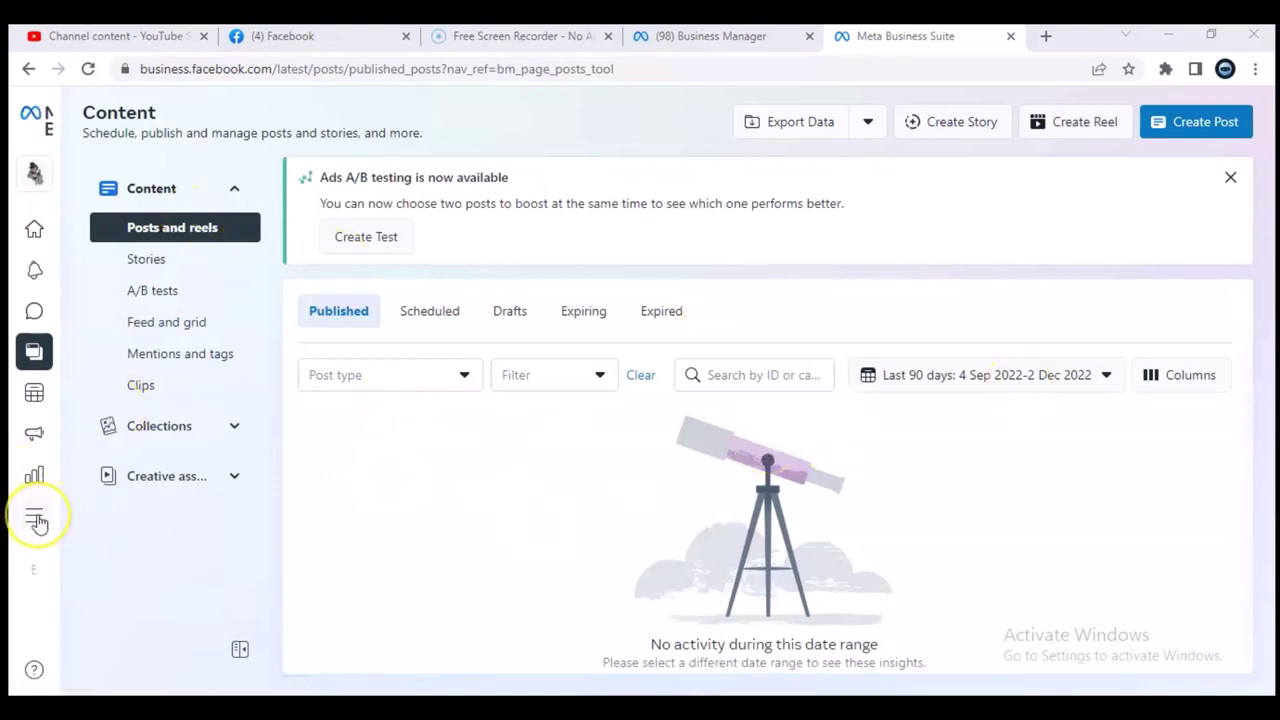
Open All tools and scroll the Engage audience, Manage and Advertise lists back to the top
mouse_move(37, 523)
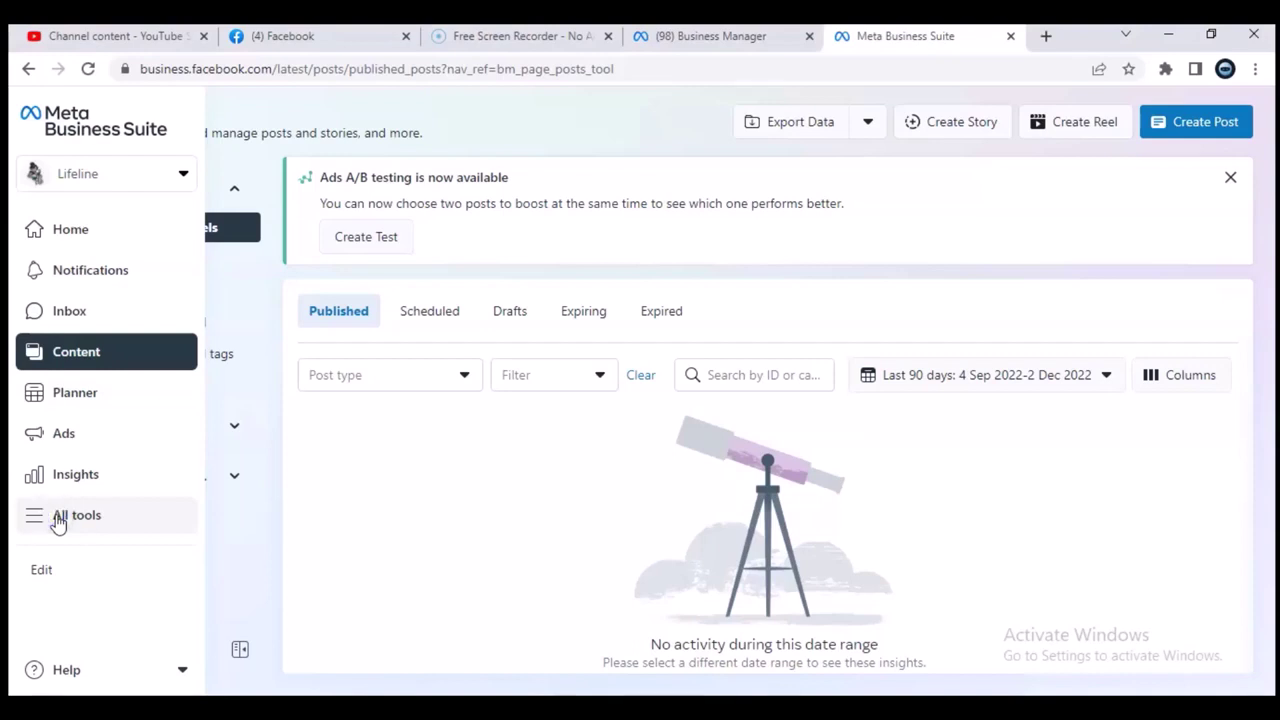
click(58, 522)
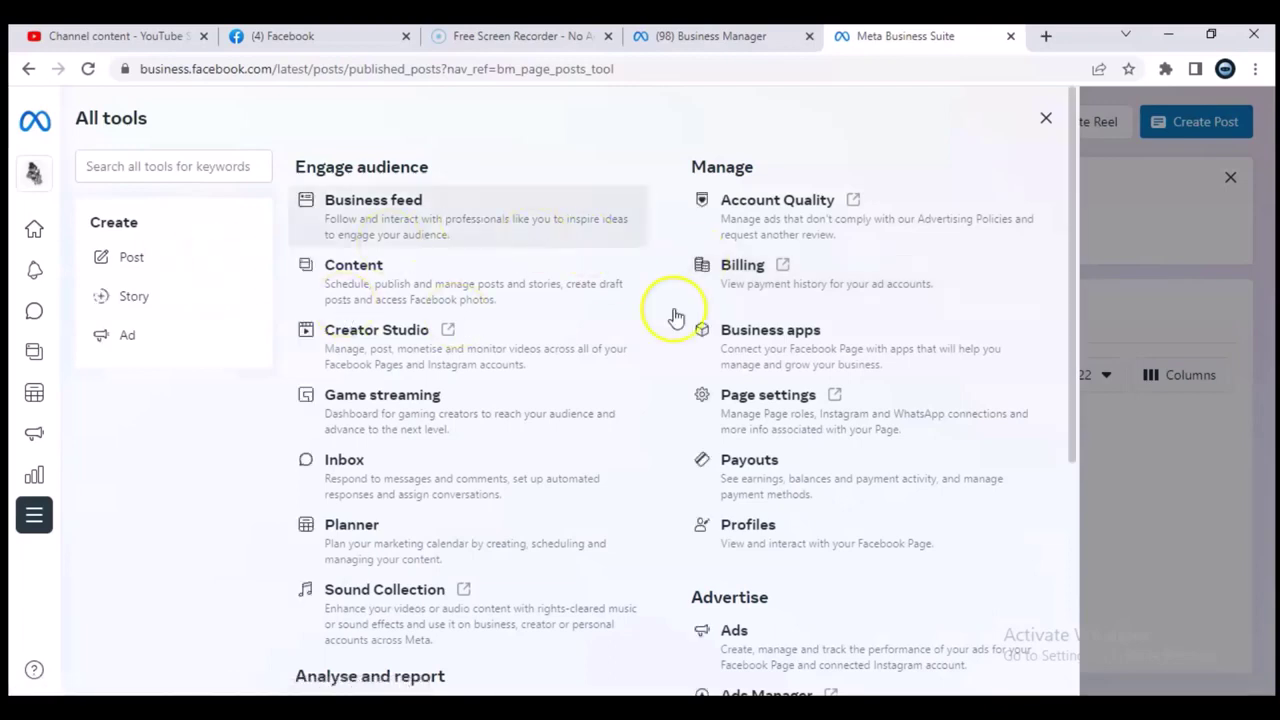
click(1073, 277)
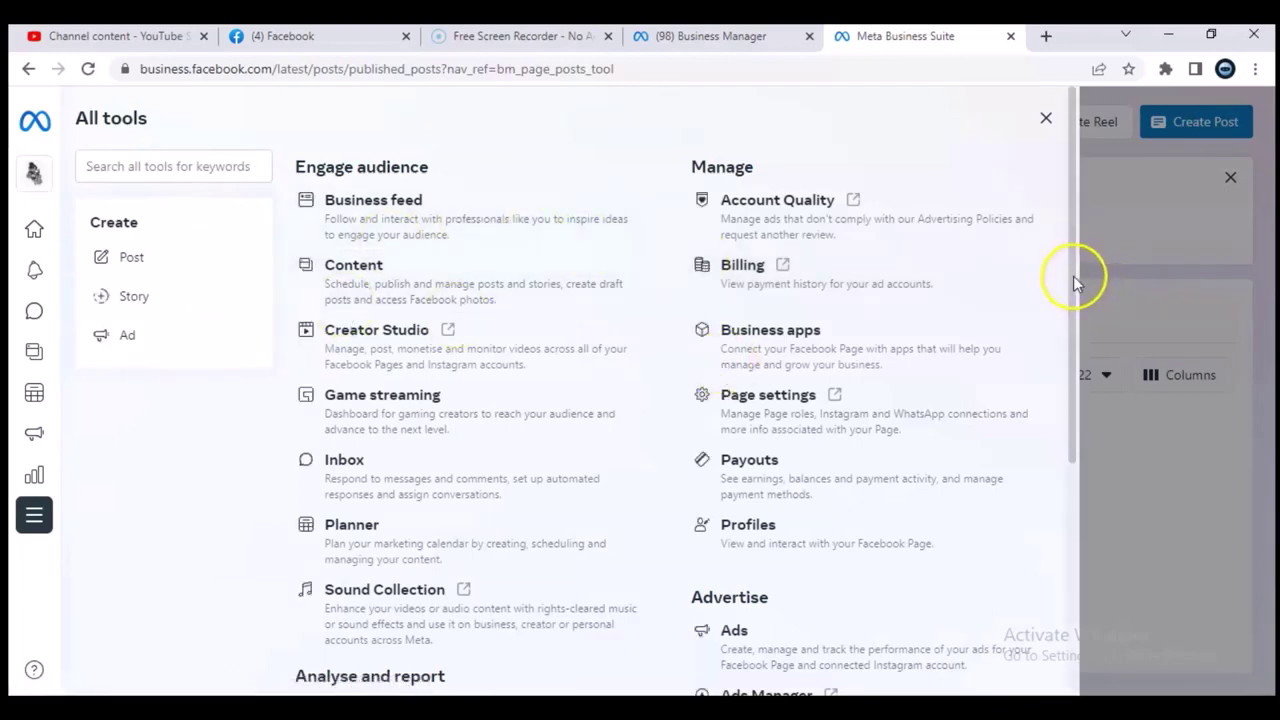
drag(1073, 275, 1078, 569)
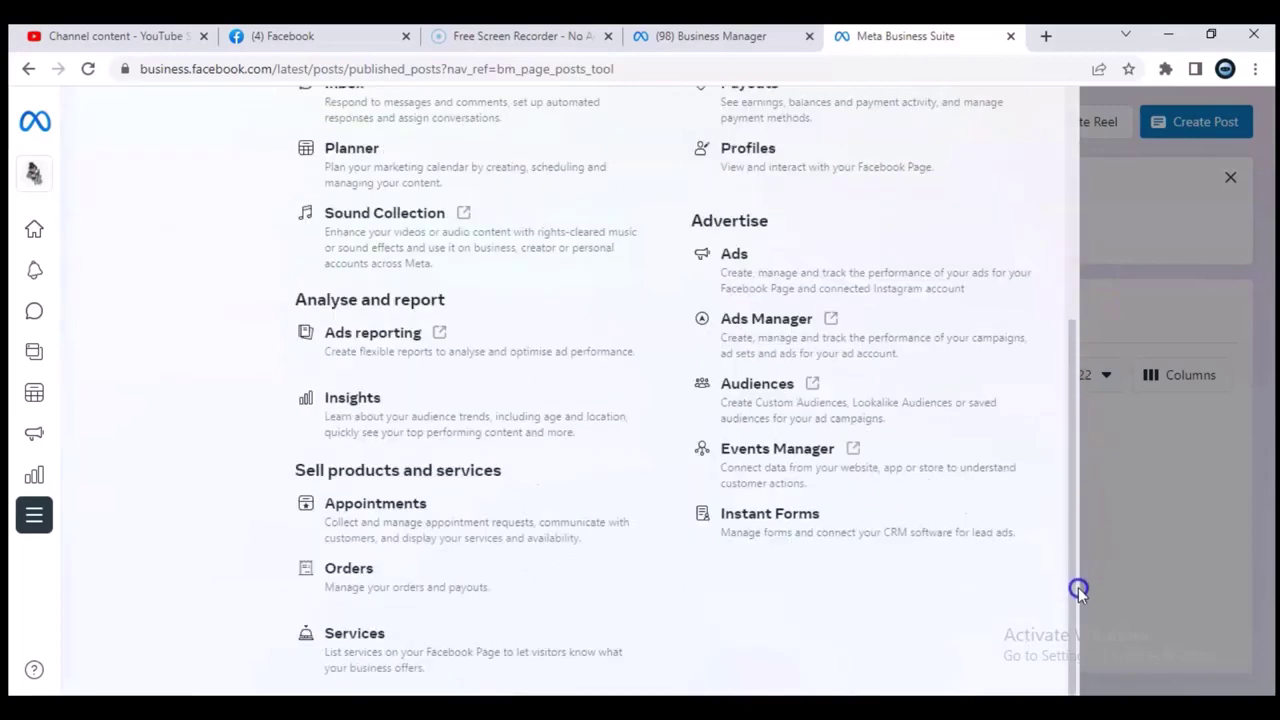
drag(1078, 586, 1083, 606)
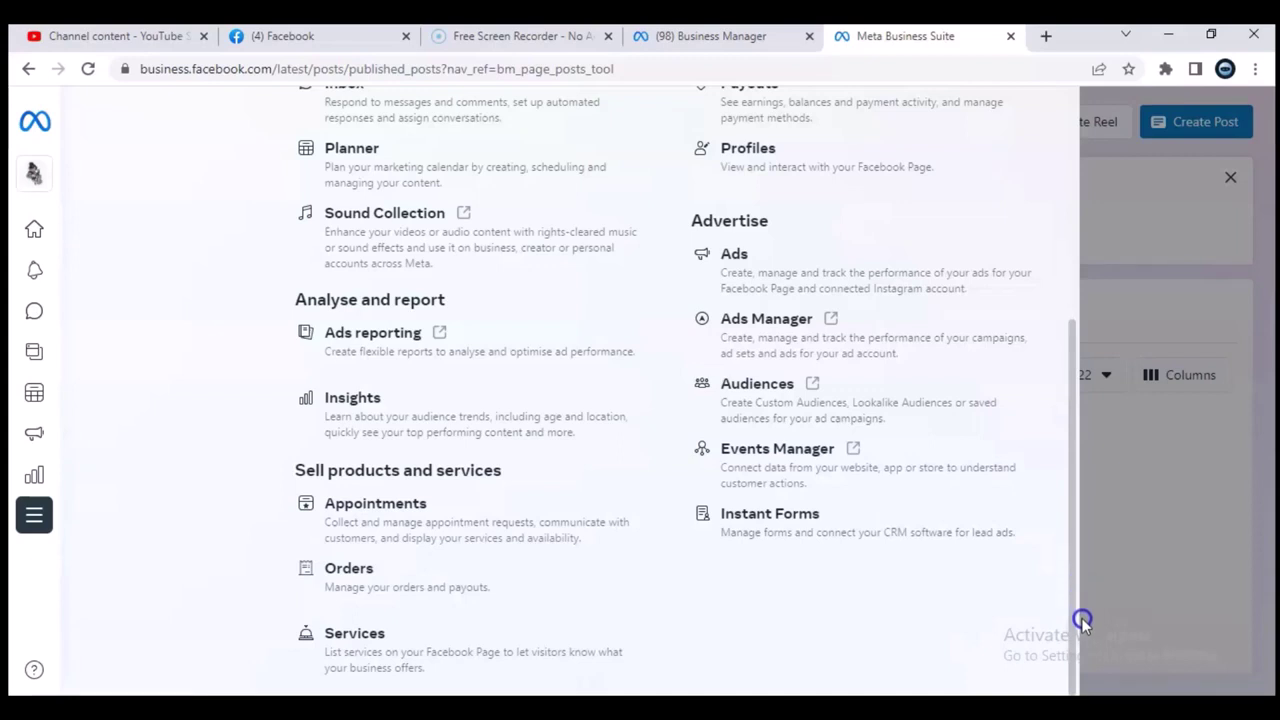
drag(1051, 493, 1053, 253)
scroll(1053, 253, up, 1)
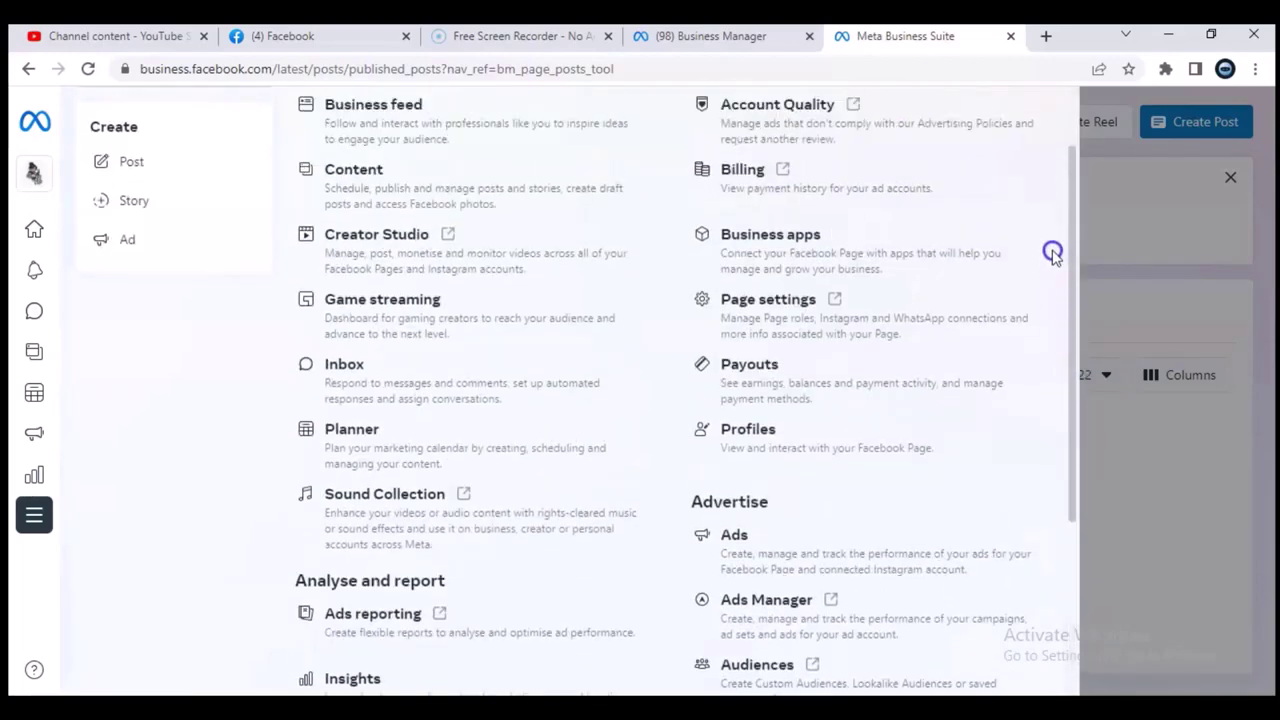
scroll(1037, 210, up, 1)
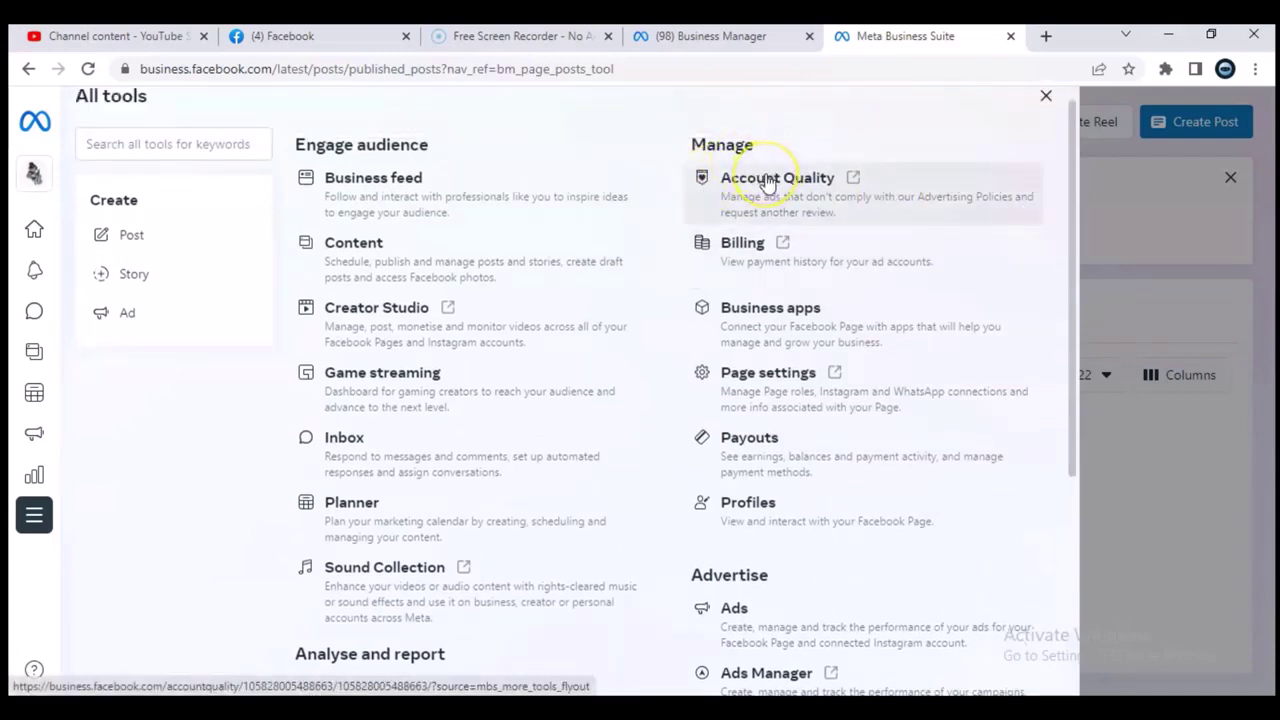
Open Page settings under Manage and scroll Lifeline's General settings to Remove Page
click(765, 377)
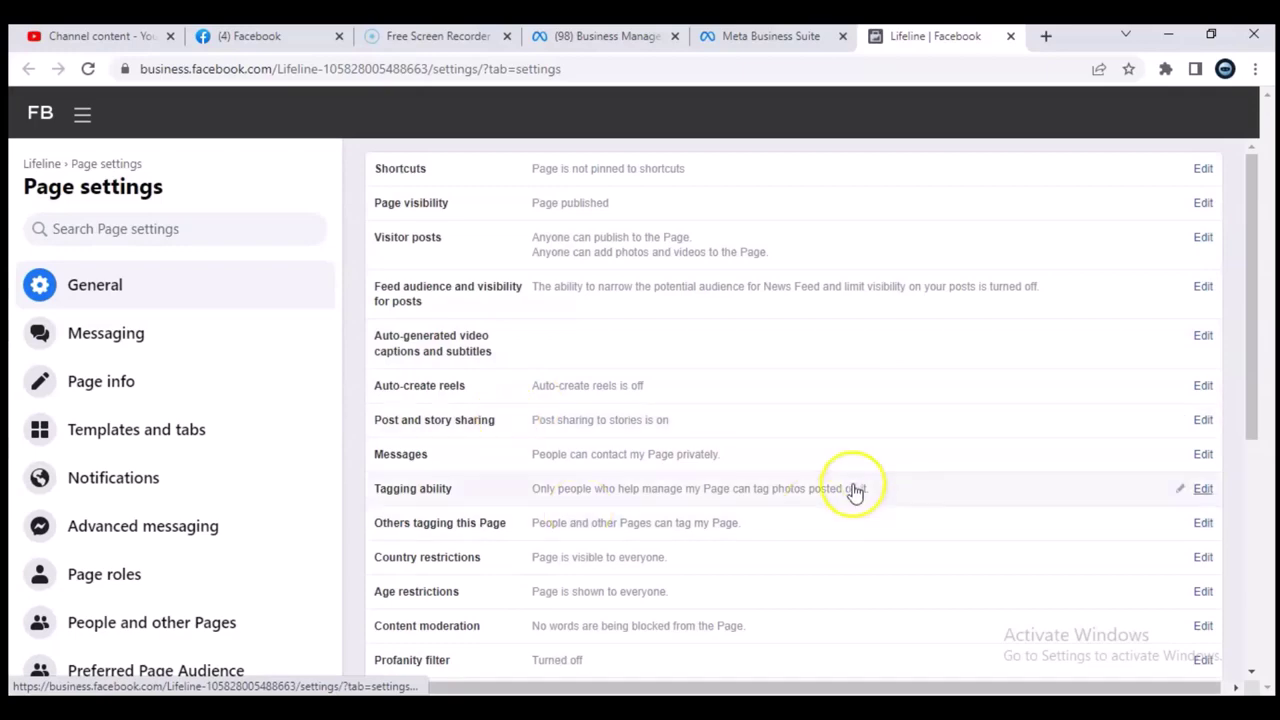
drag(1251, 290, 1240, 574)
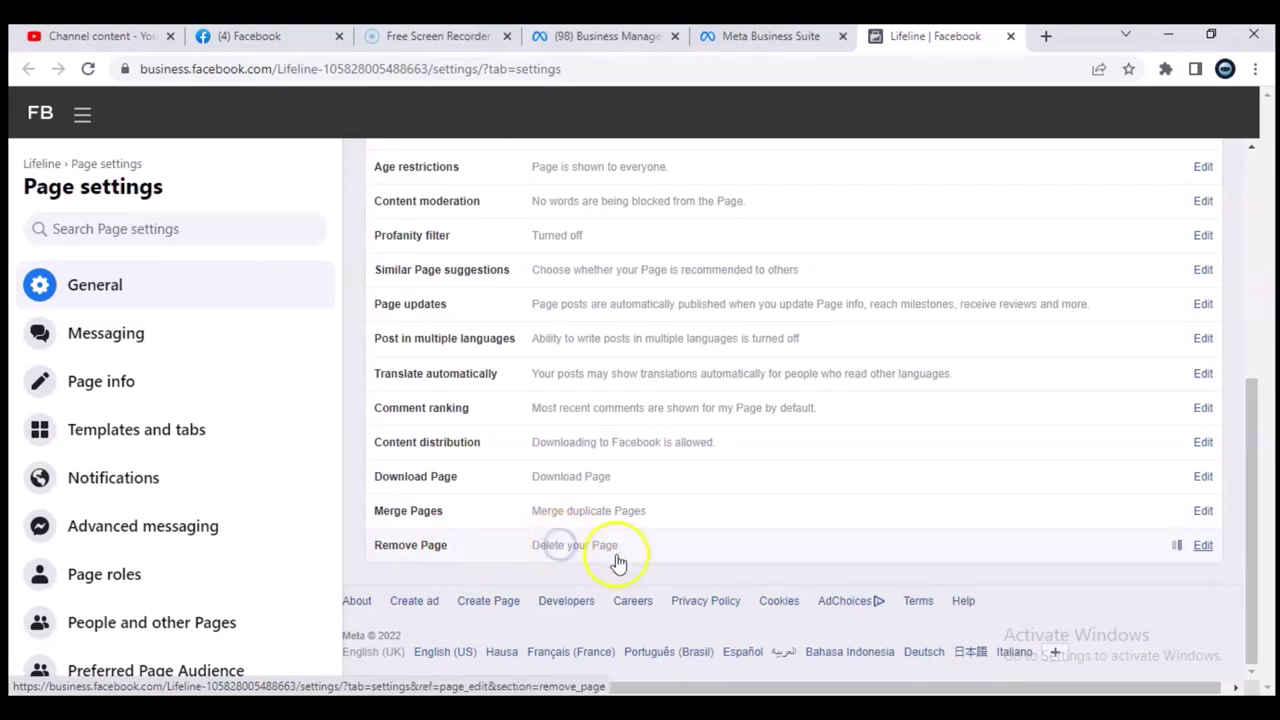
Click Edit on Remove Page to reveal the 'Permanently delete Lifeline' link
click(565, 553)
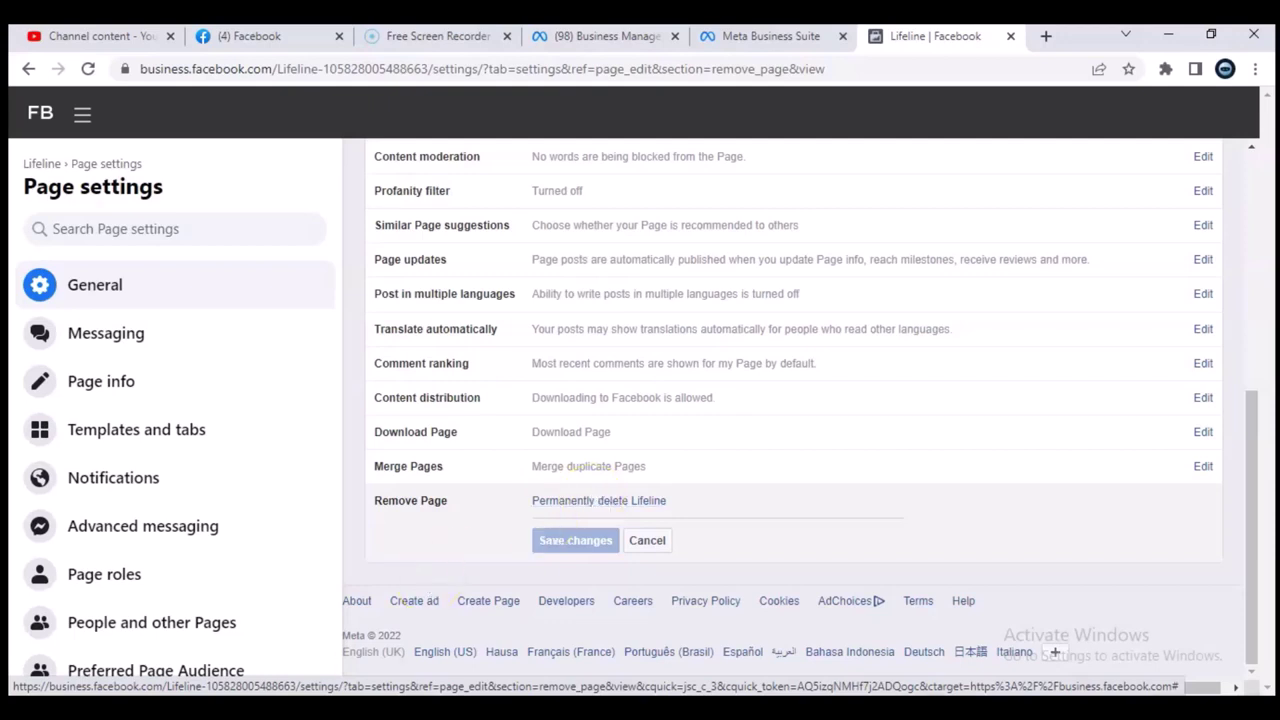
click(60, 688)
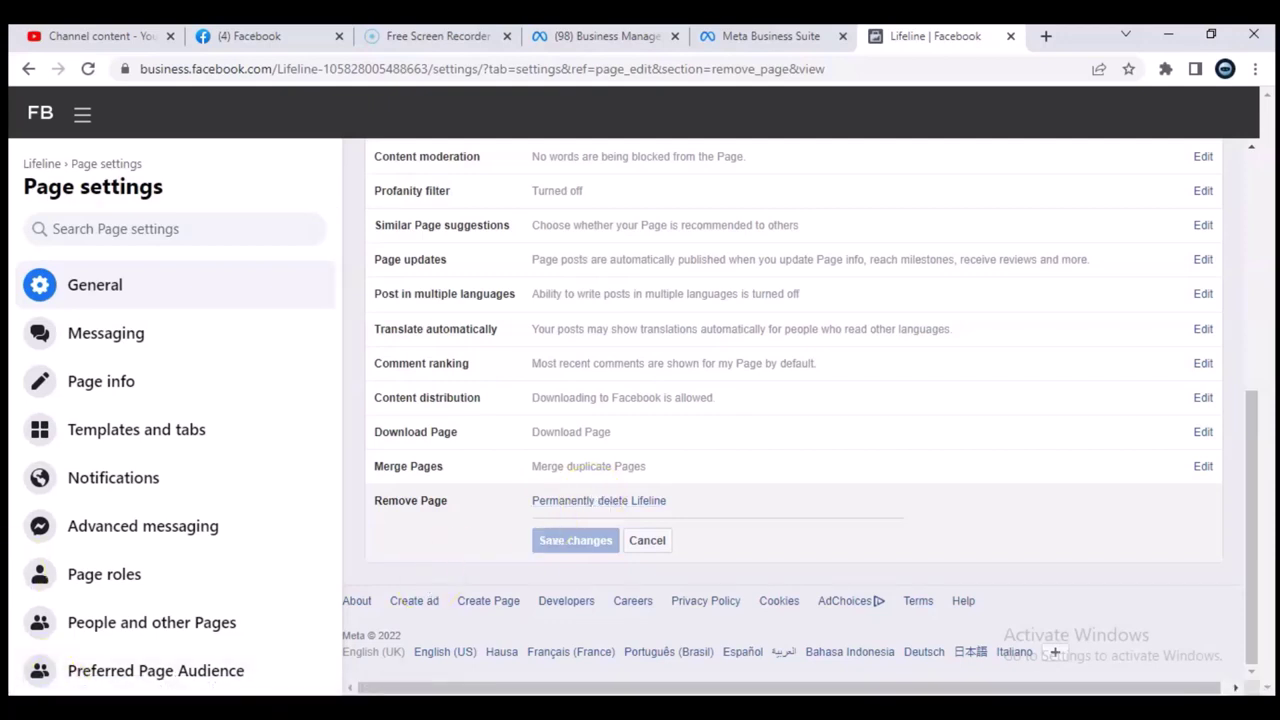